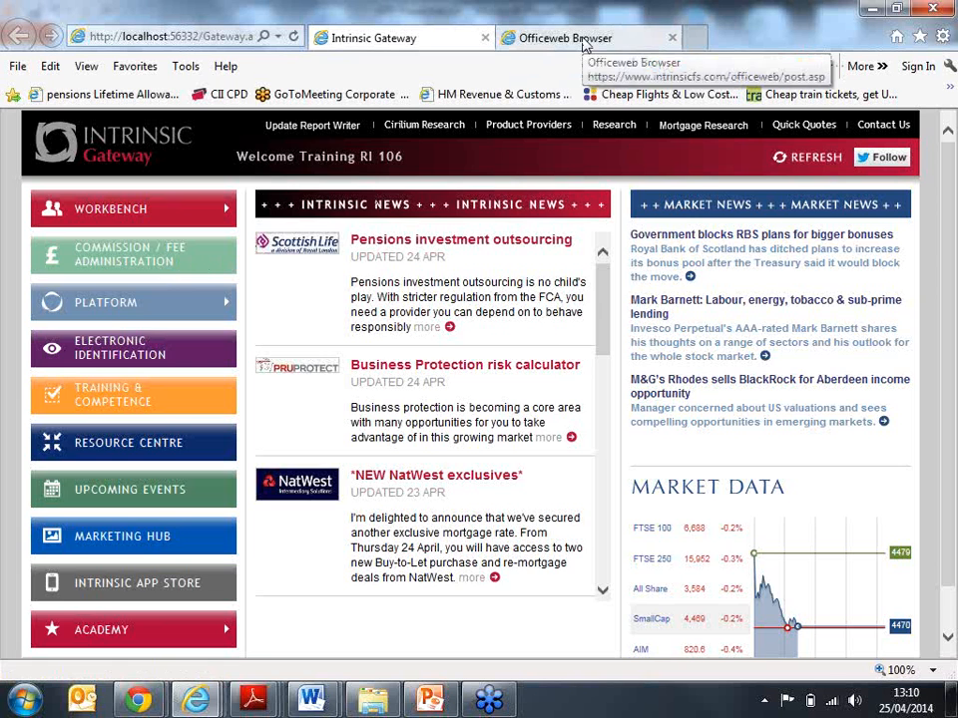
Step: Switch to Officeweb and search the client records by the name A Test Ltd
{"action": "left_click", "coordinate": [585, 40]}
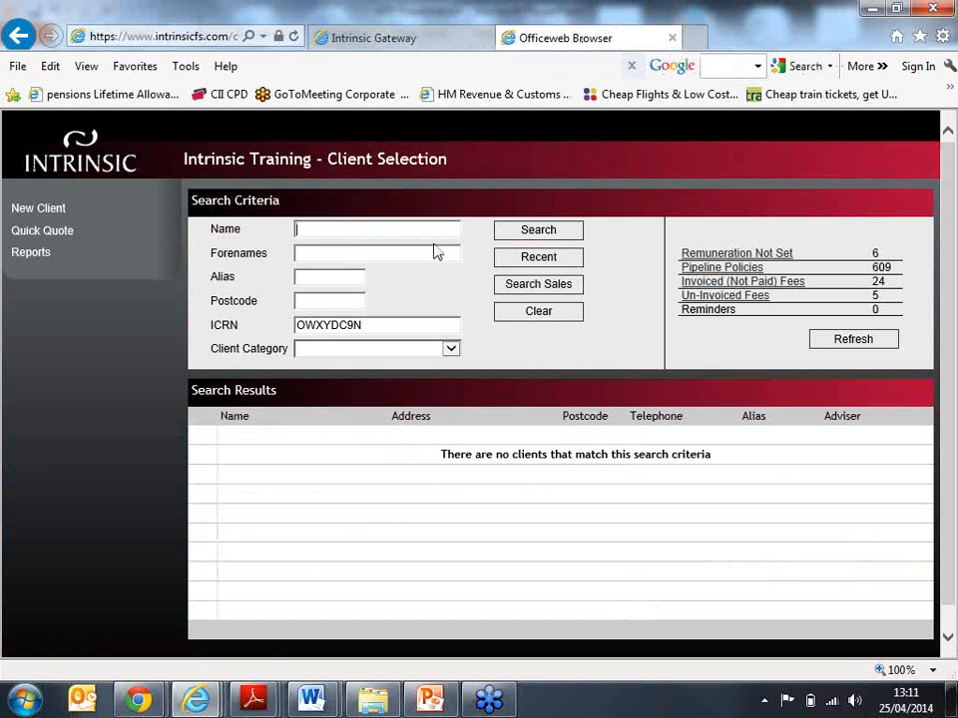
{"action": "type", "text": "A Test Ltd,"}
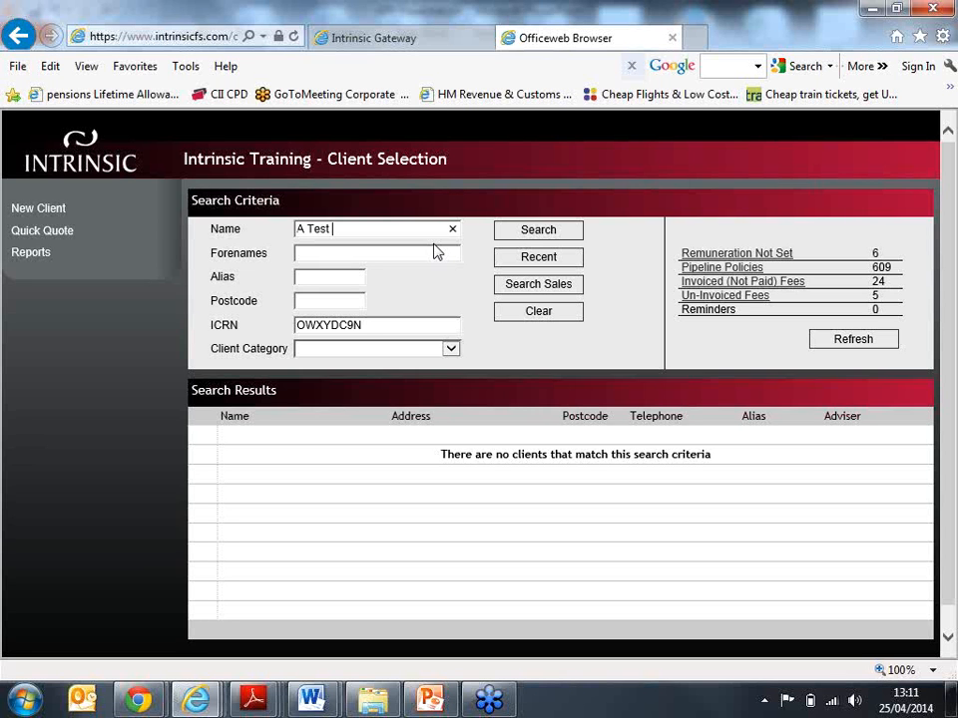
{"action": "left_click", "coordinate": [536, 235]}
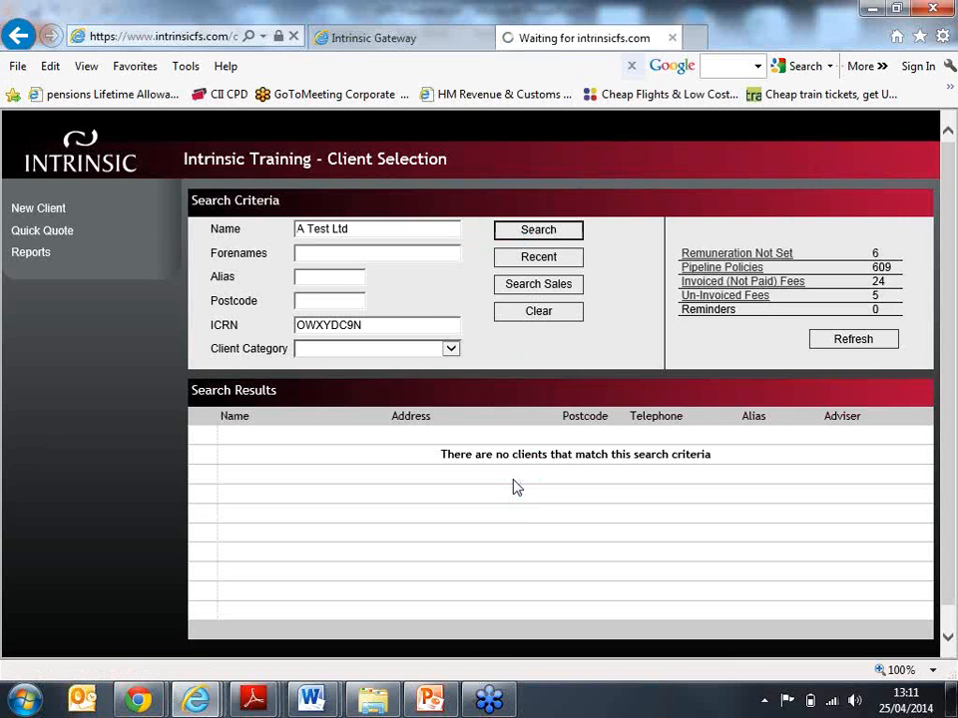
{"action": "key", "text": "BackSpace"}
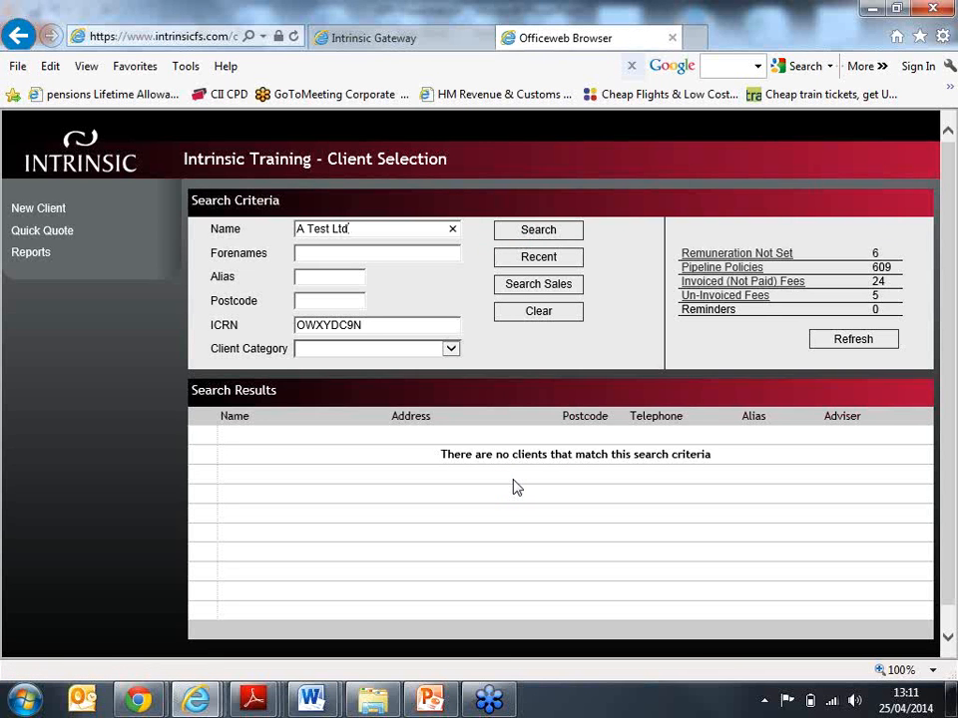
Step: Start a new client record of the type Corporate Client
{"action": "left_click", "coordinate": [60, 211]}
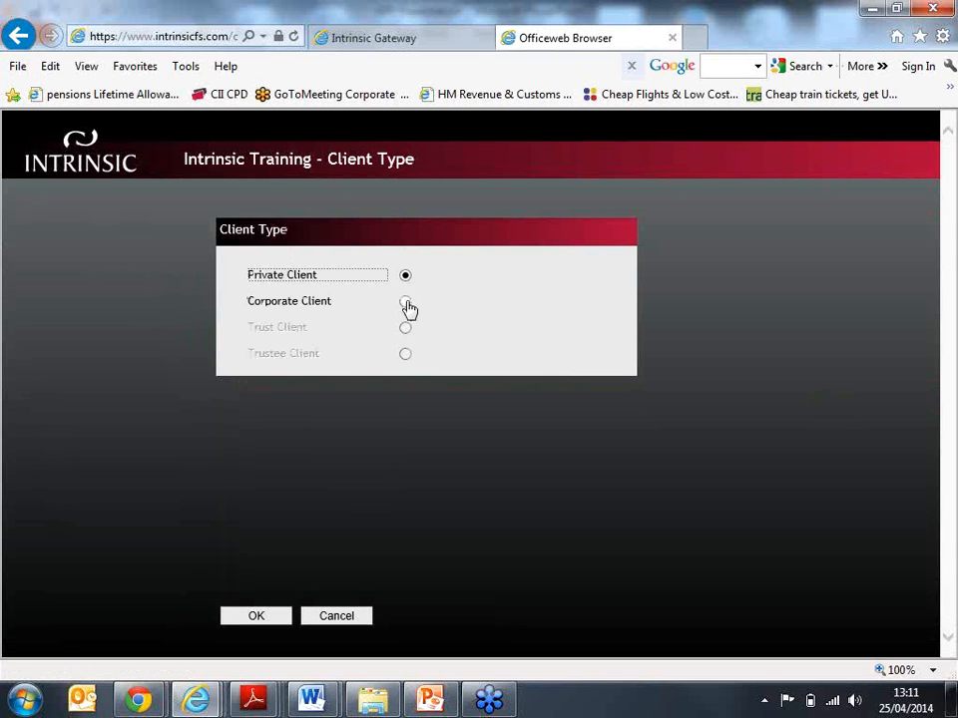
{"action": "left_click", "coordinate": [406, 304]}
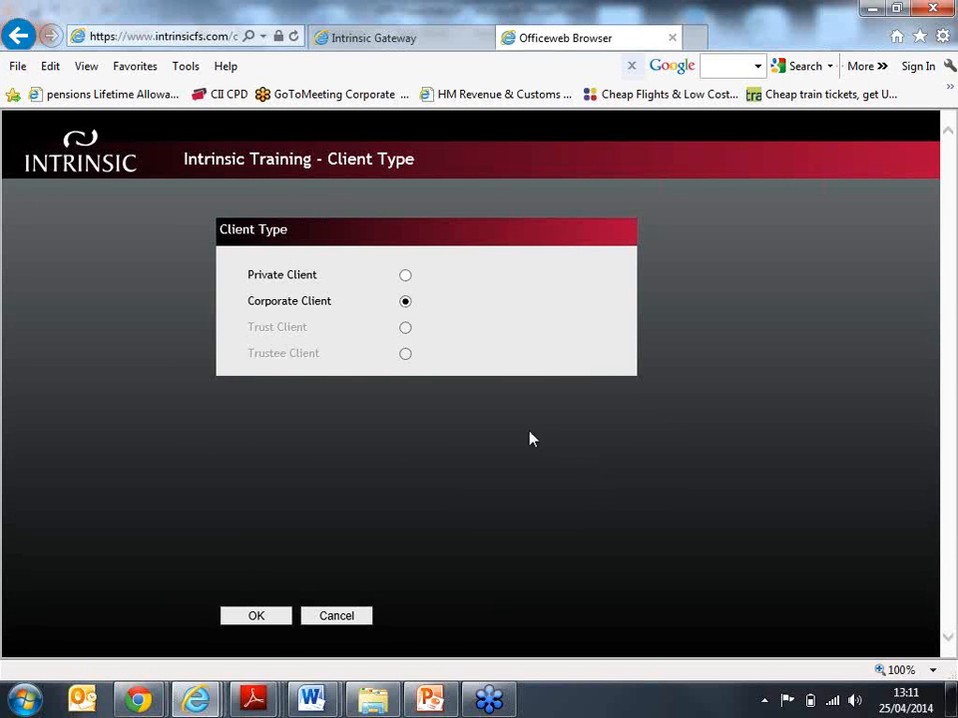
{"action": "left_click", "coordinate": [257, 617]}
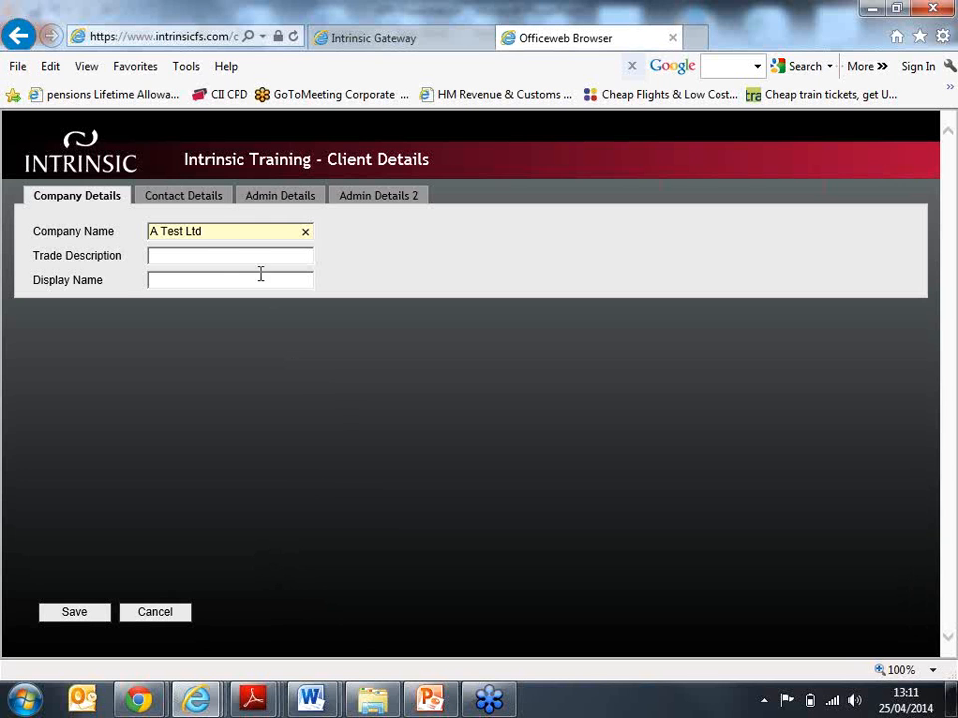
Step: Fill in the company's street, town and postcode in its contact details
{"action": "left_click", "coordinate": [190, 198]}
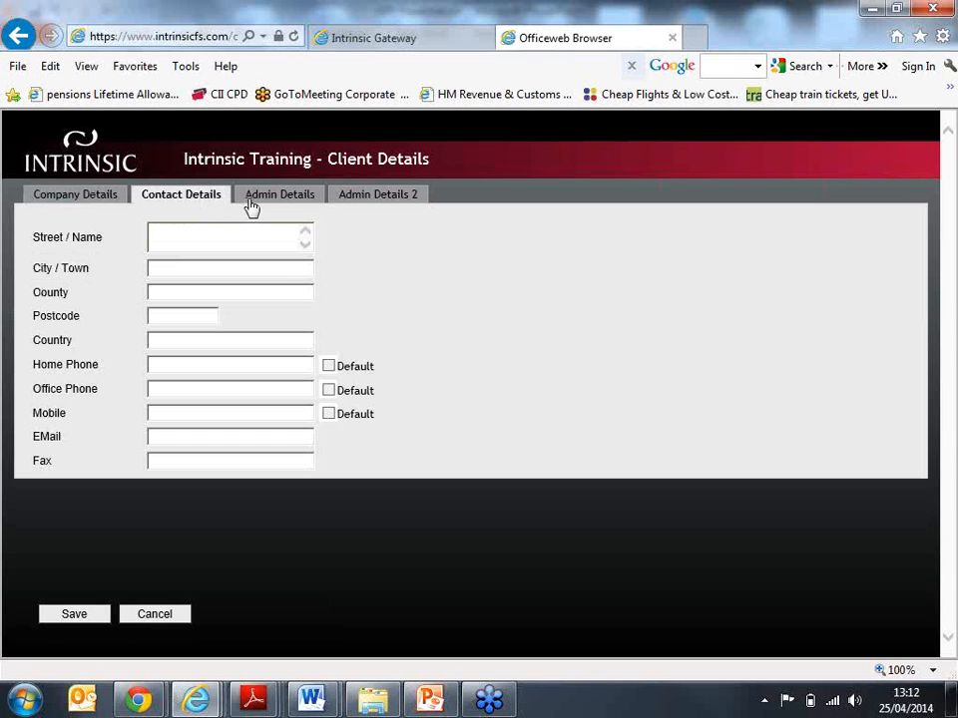
{"action": "type", "text": "Any Street"}
{"action": "key", "text": "Tab"}
{"action": "type", "text": "Anyw"}
{"action": "type", "text": "here"}
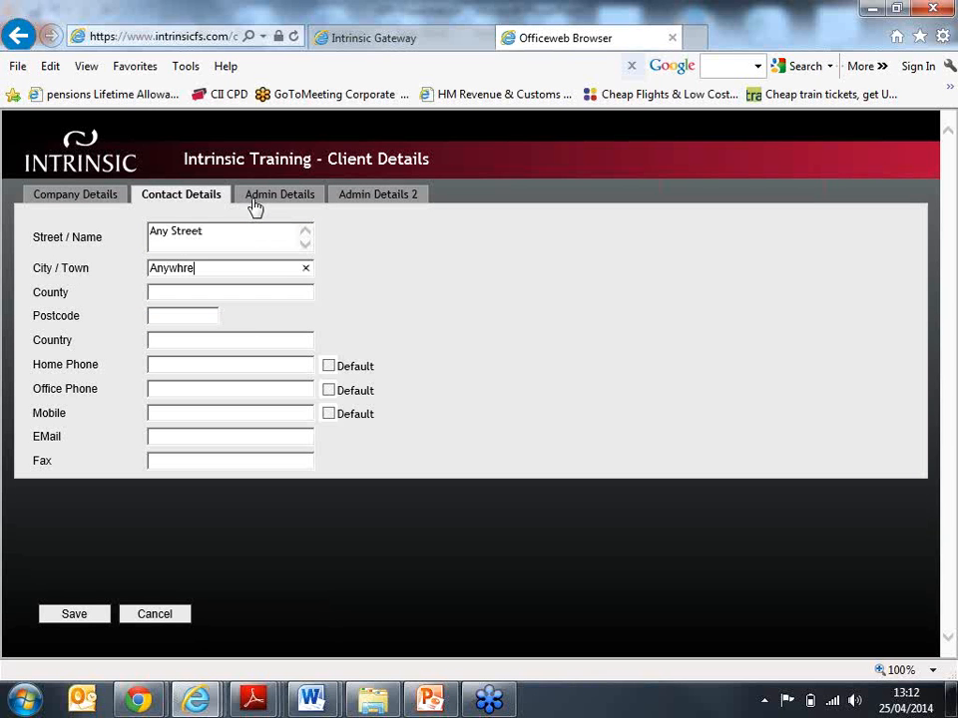
{"action": "left_click", "coordinate": [213, 316]}
{"action": "type", "text": "NE15 8NY"}
Step: Set the client's status to Current in the admin details and save the new client record
{"action": "left_click", "coordinate": [277, 197]}
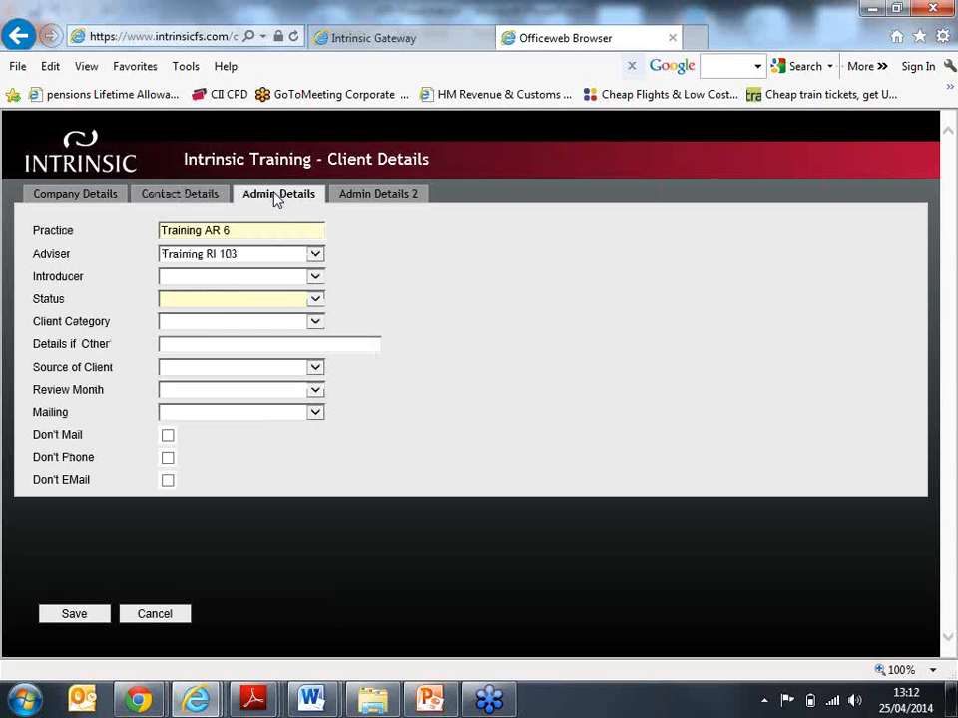
{"action": "left_click", "coordinate": [297, 302]}
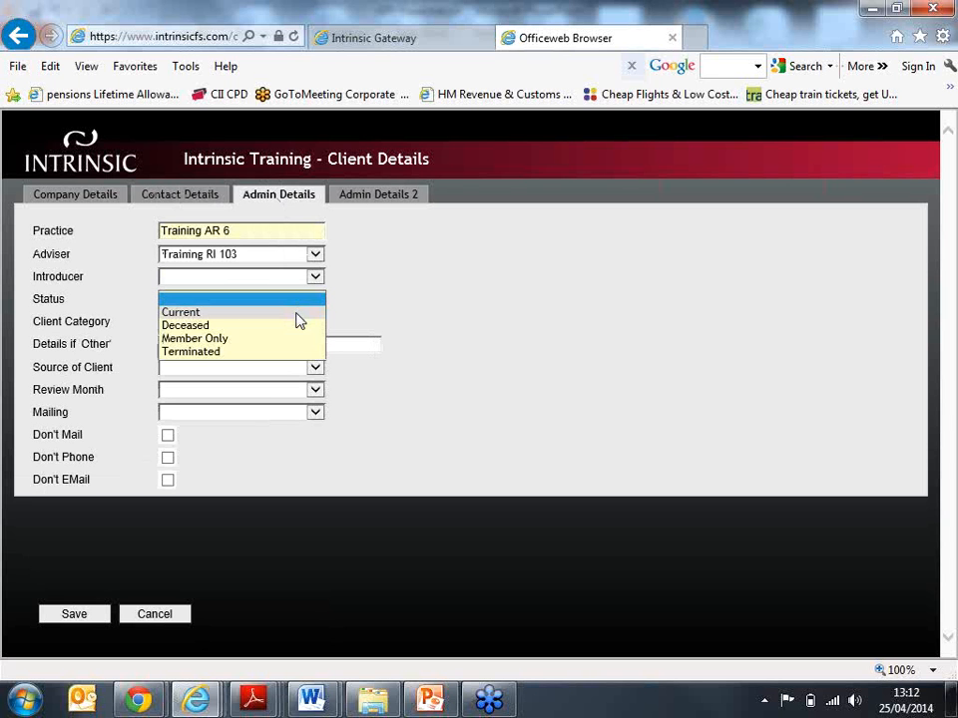
{"action": "left_click", "coordinate": [301, 313]}
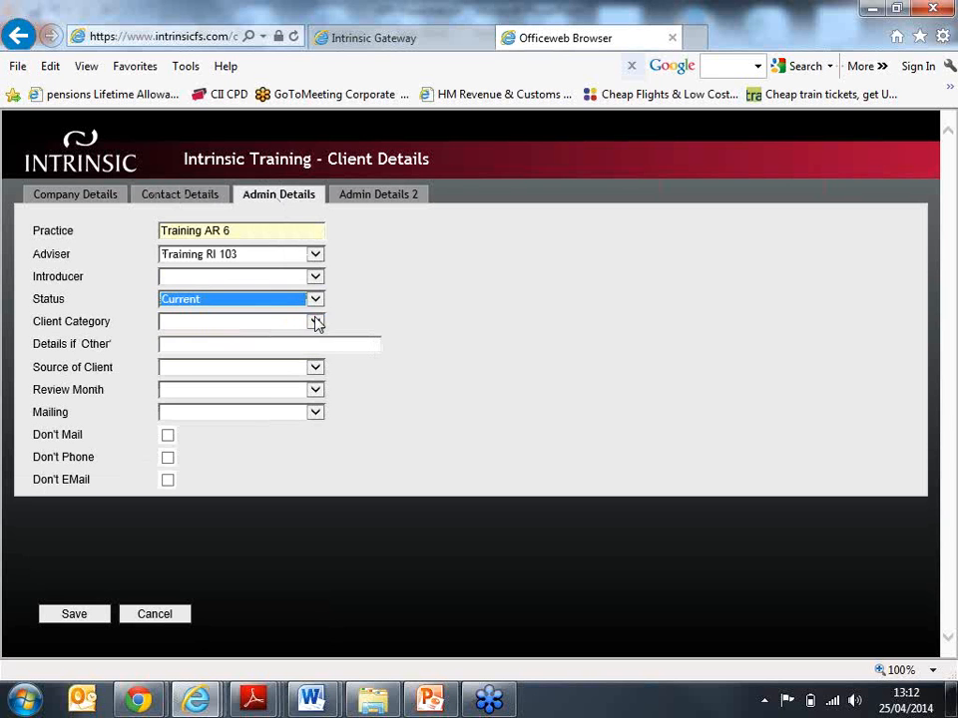
{"action": "left_click", "coordinate": [518, 376]}
{"action": "left_click", "coordinate": [411, 195]}
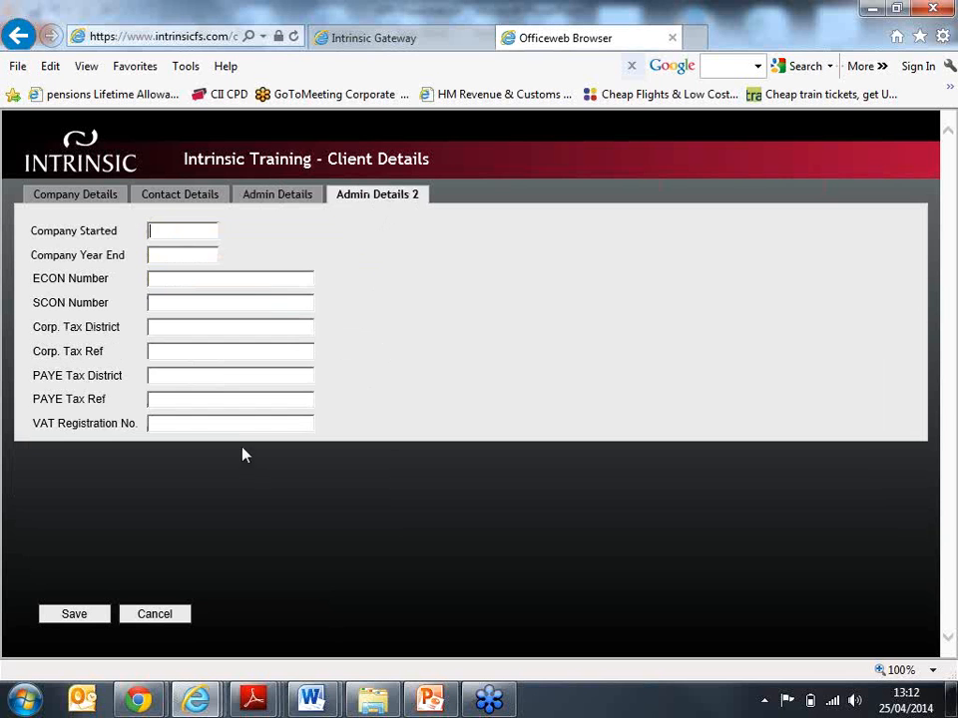
{"action": "left_click", "coordinate": [97, 614]}
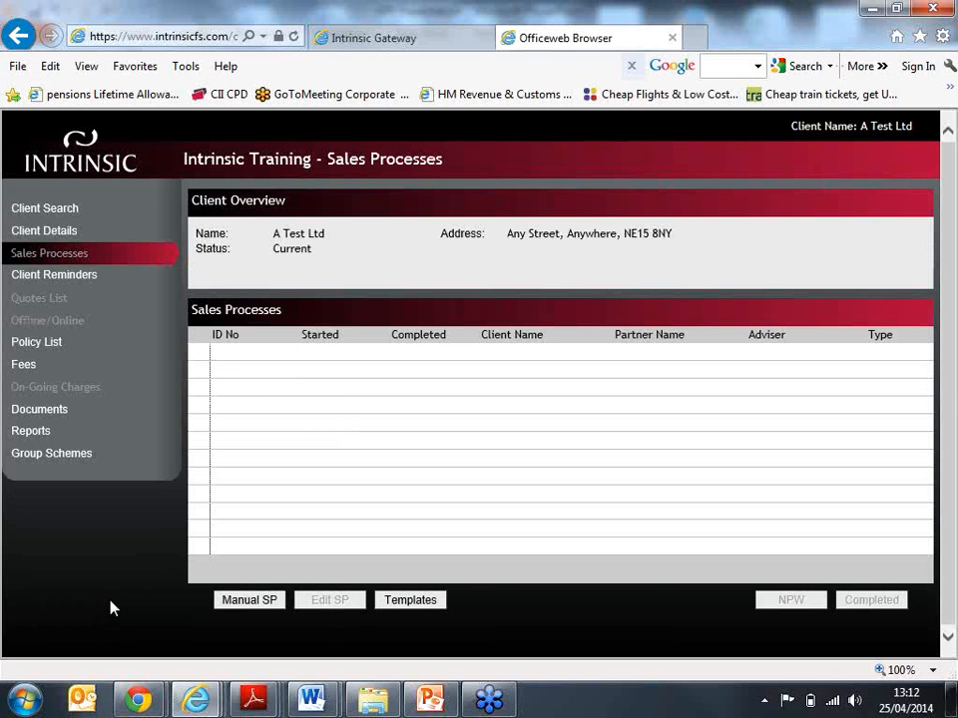
Step: Create a manual sales process for the client with the default adviser and Current status, and save it
{"action": "left_click", "coordinate": [267, 603]}
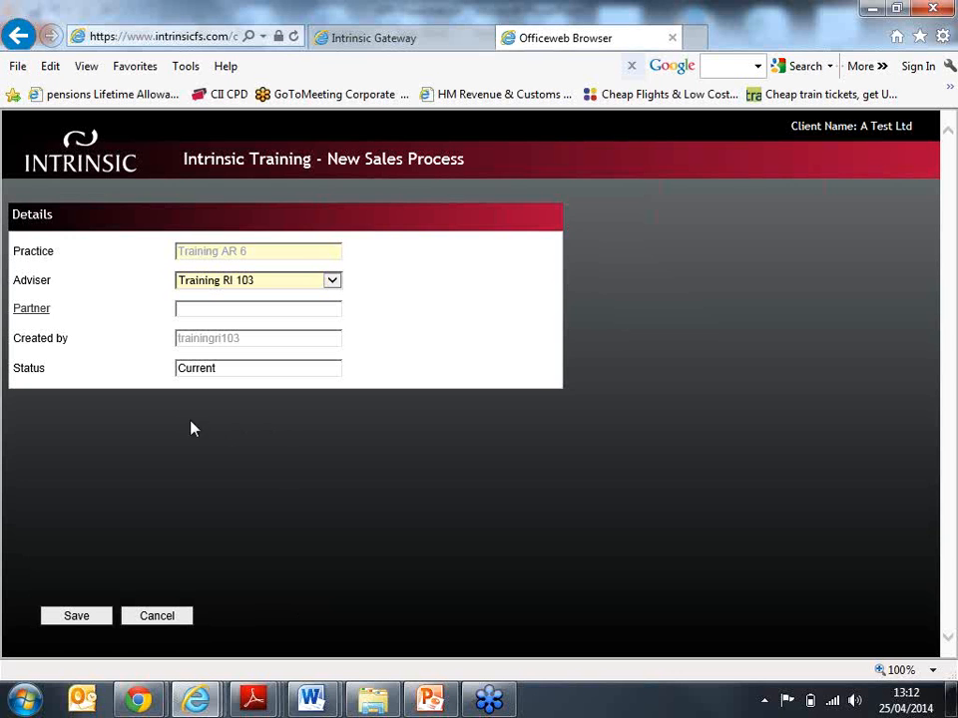
{"action": "left_click", "coordinate": [75, 617]}
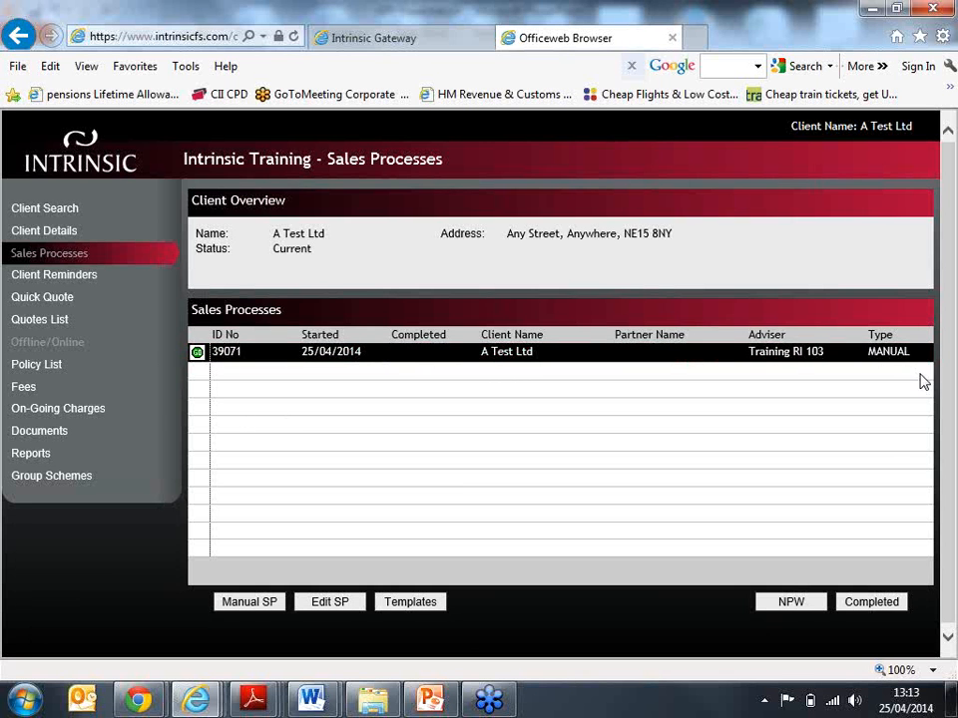
{"action": "scroll", "coordinate": [949, 427], "scroll_direction": "down", "scroll_amount": 1}
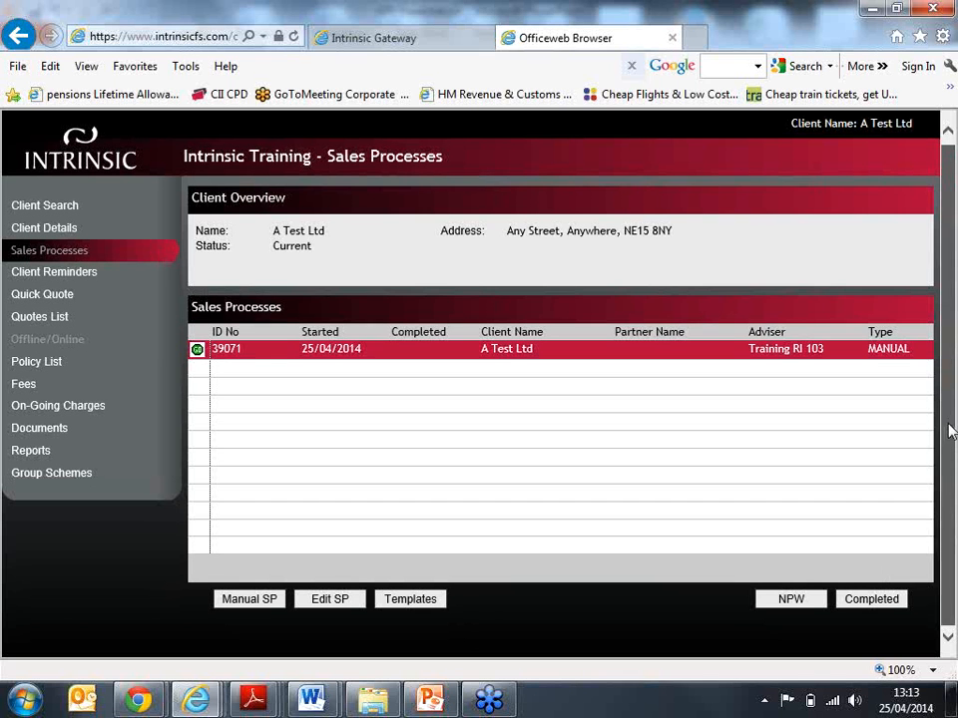
{"action": "scroll", "coordinate": [949, 427], "scroll_direction": "up", "scroll_amount": 1}
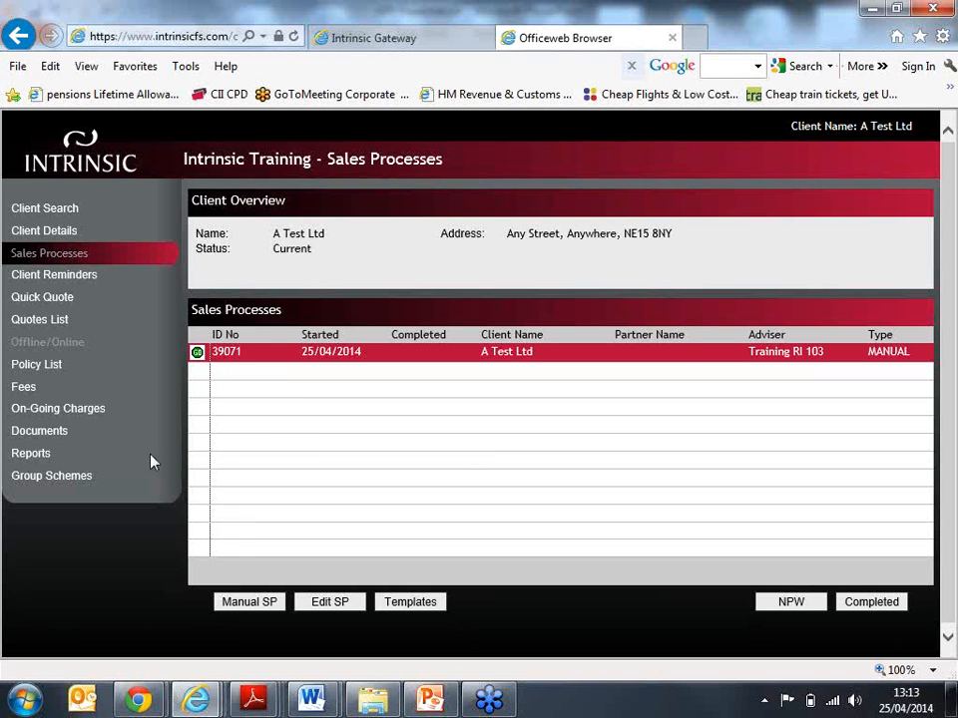
Step: View the file upload form for the client's Sales Process 25-04-2014 document folder and close it without choosing a file
{"action": "left_click", "coordinate": [55, 437]}
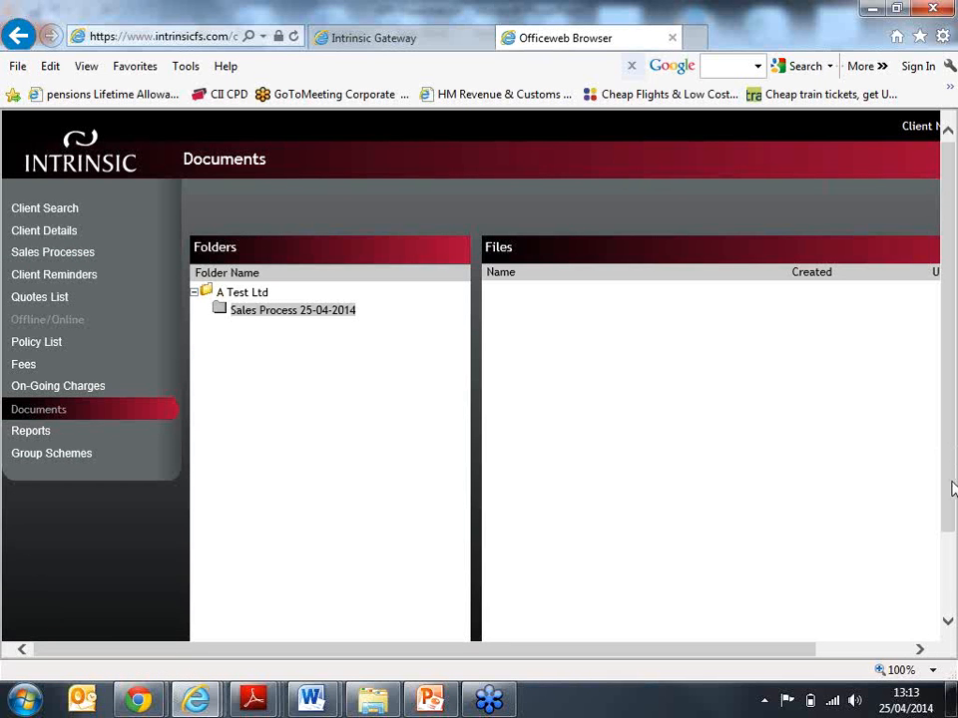
{"action": "left_click_drag", "start_coordinate": [953, 487], "coordinate": [953, 569]}
{"action": "left_click_drag", "start_coordinate": [765, 657], "coordinate": [876, 667]}
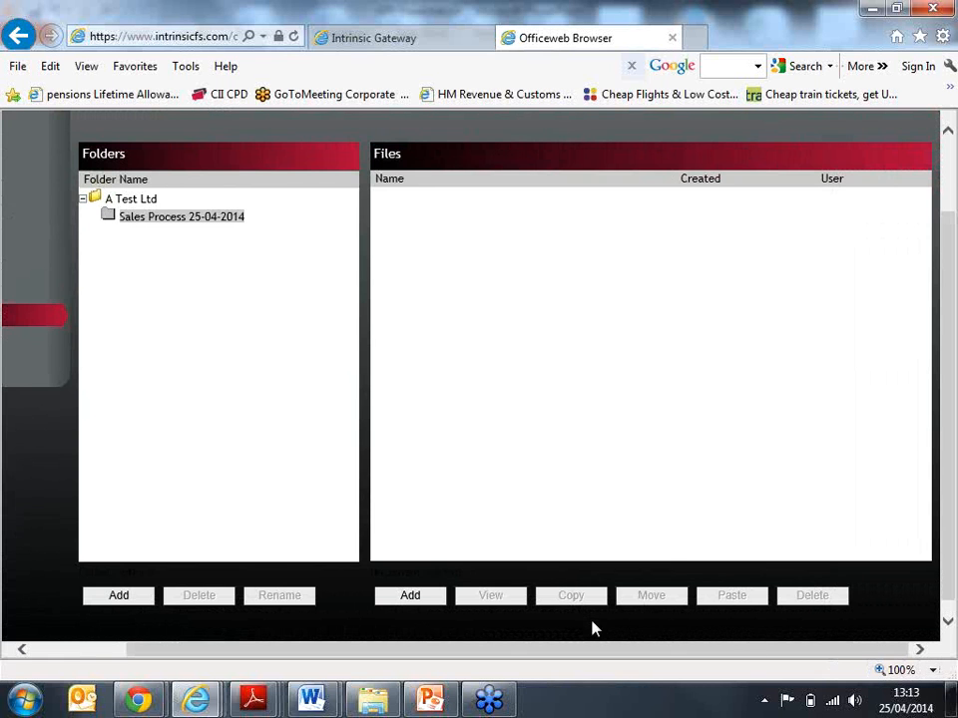
{"action": "left_click", "coordinate": [412, 603]}
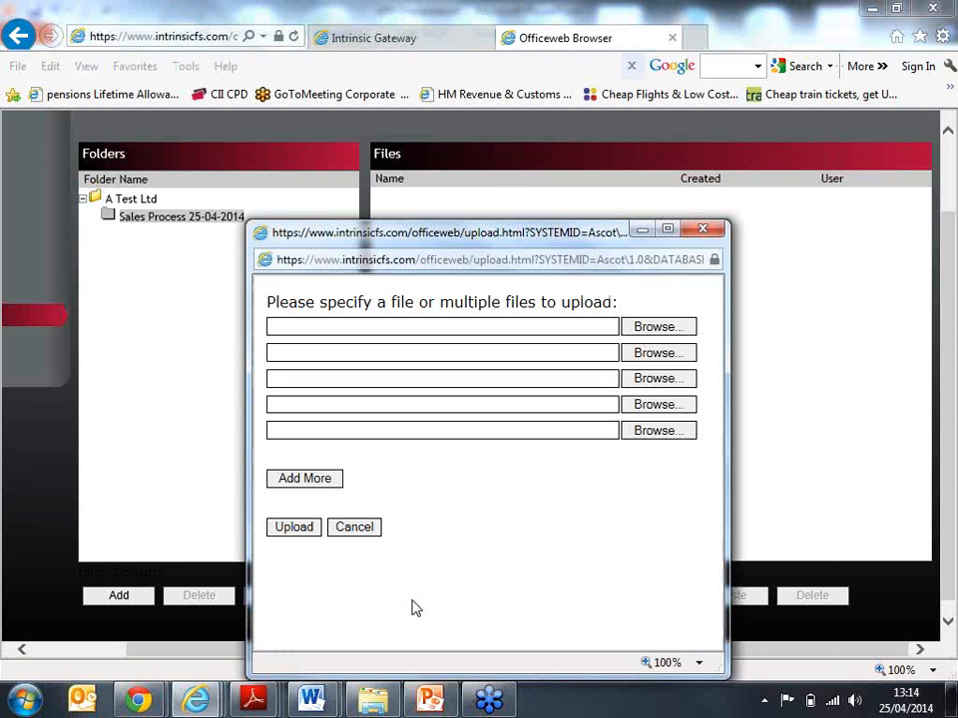
{"action": "left_click", "coordinate": [656, 327]}
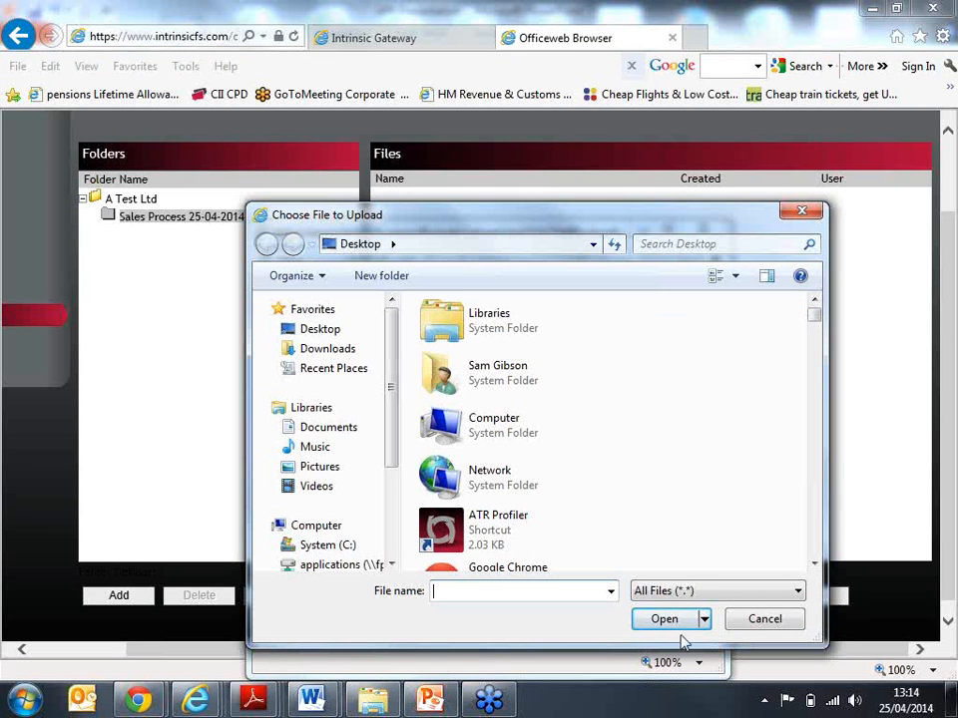
{"action": "left_click", "coordinate": [764, 621]}
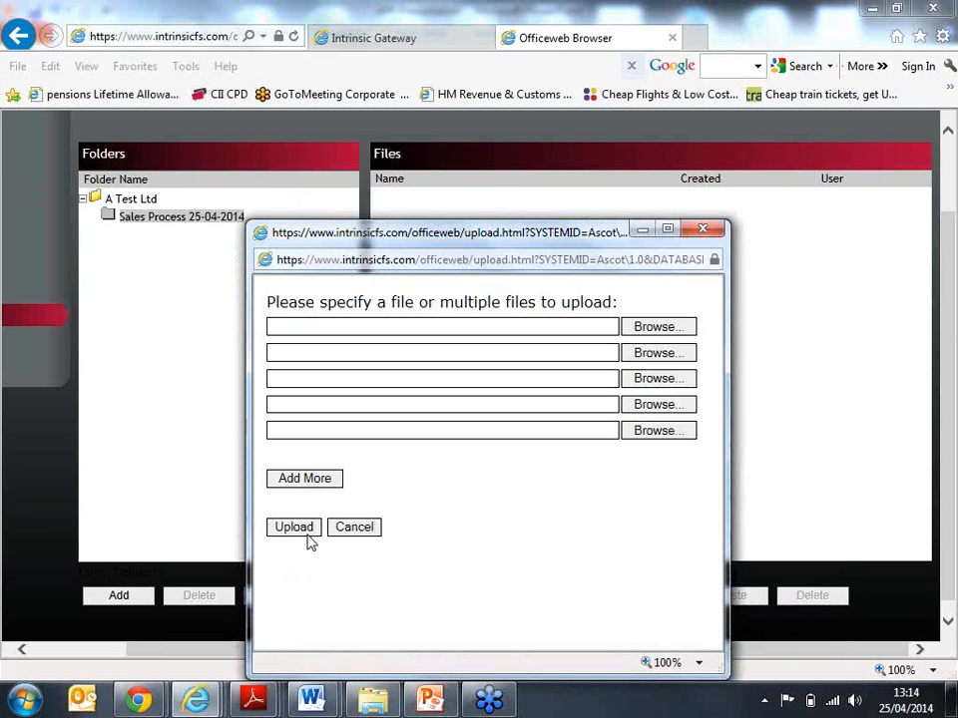
{"action": "left_click", "coordinate": [377, 529]}
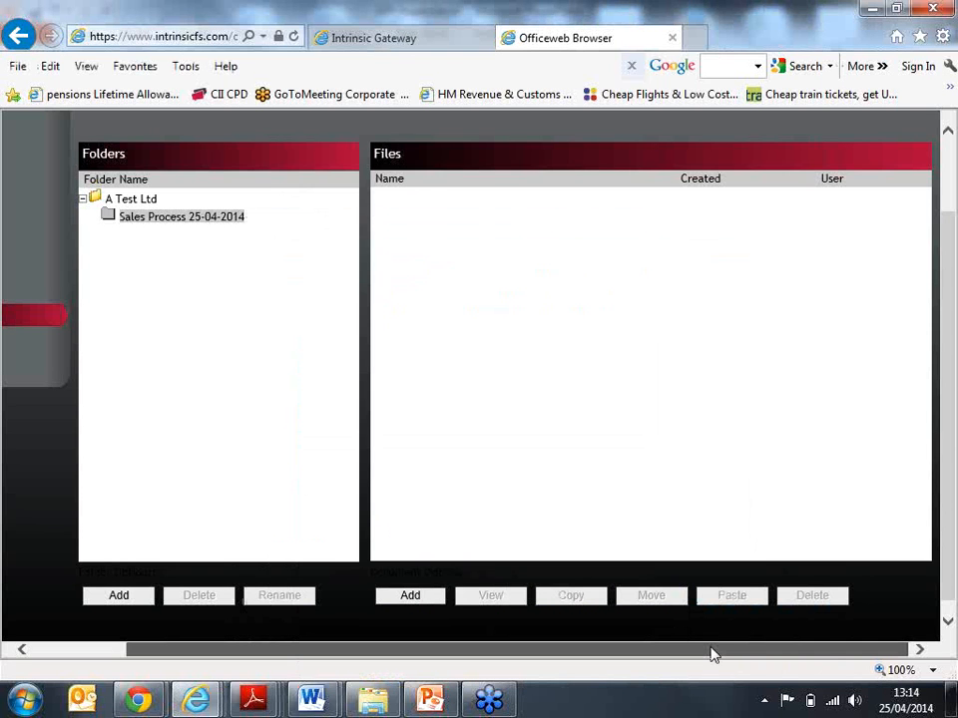
Step: Go to the client's fee list and start a new fee
{"action": "left_click_drag", "start_coordinate": [712, 653], "coordinate": [564, 641]}
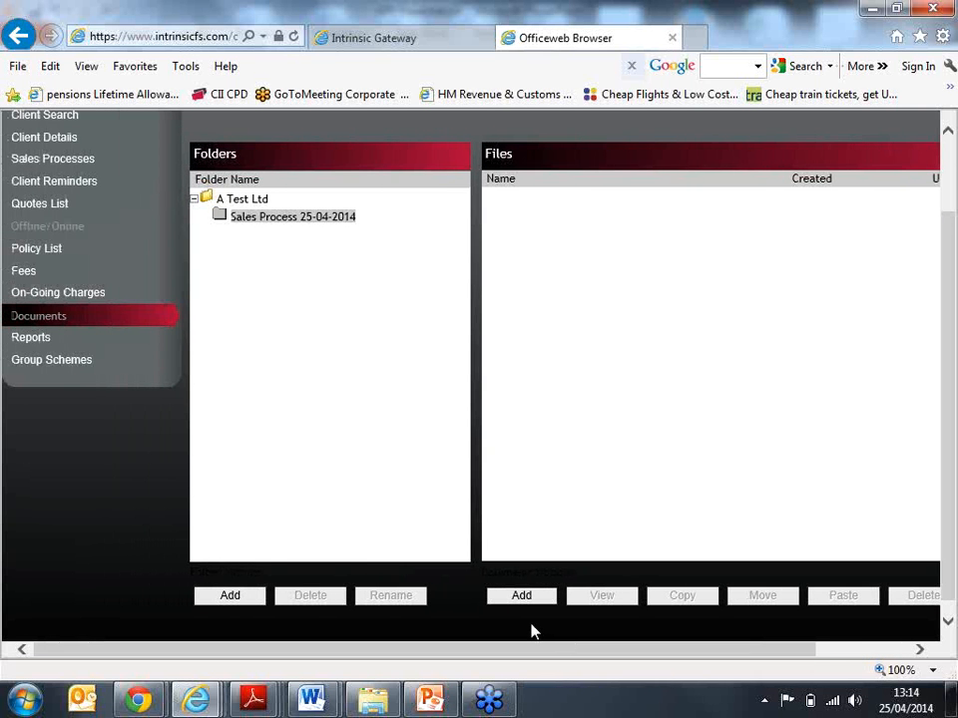
{"action": "scroll", "coordinate": [531, 630], "scroll_direction": "up", "scroll_amount": 3}
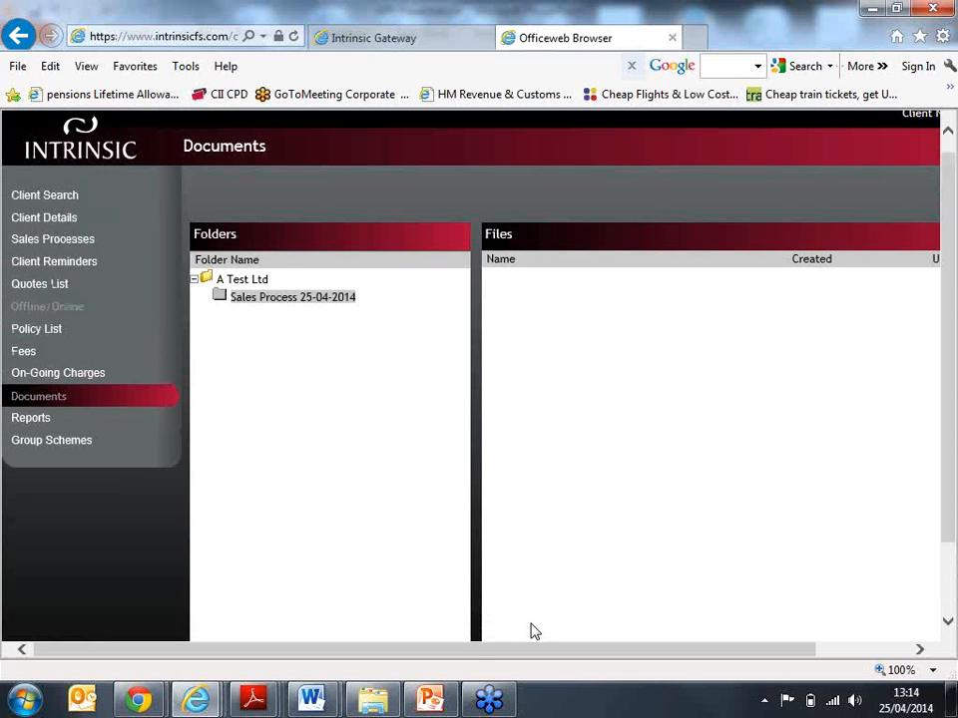
{"action": "left_click", "coordinate": [23, 355]}
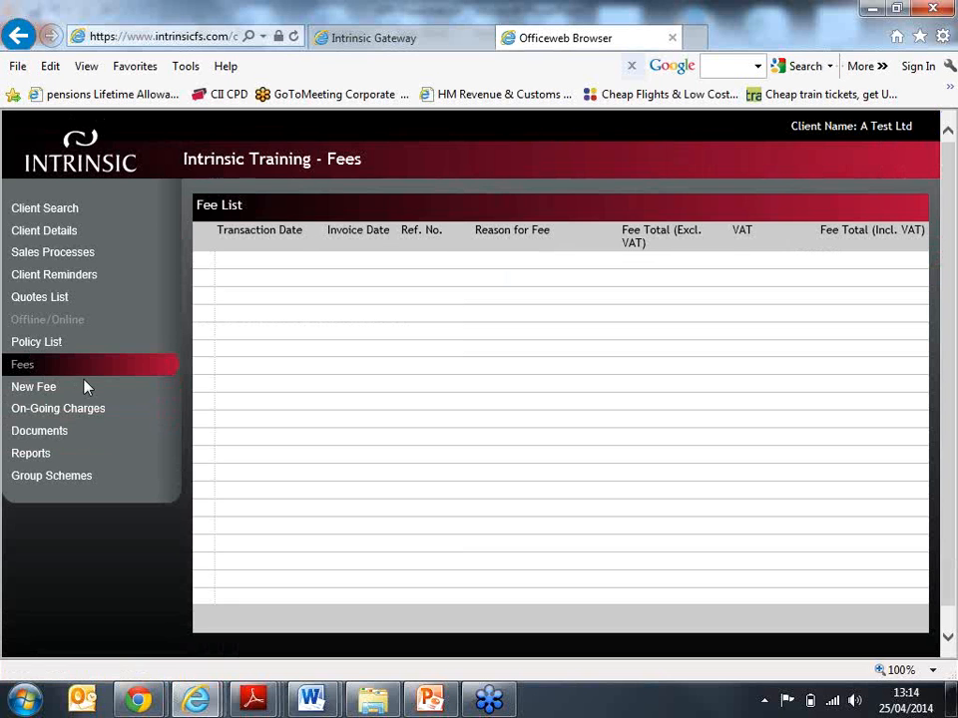
{"action": "scroll", "coordinate": [86, 389], "scroll_direction": "down", "scroll_amount": 1}
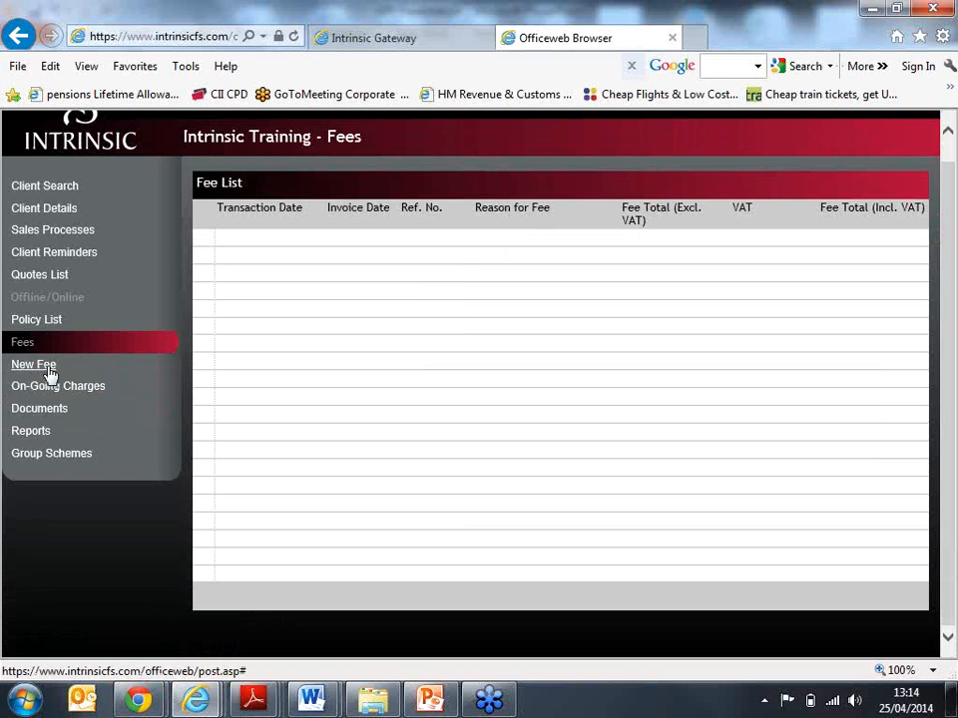
{"action": "left_click", "coordinate": [48, 368]}
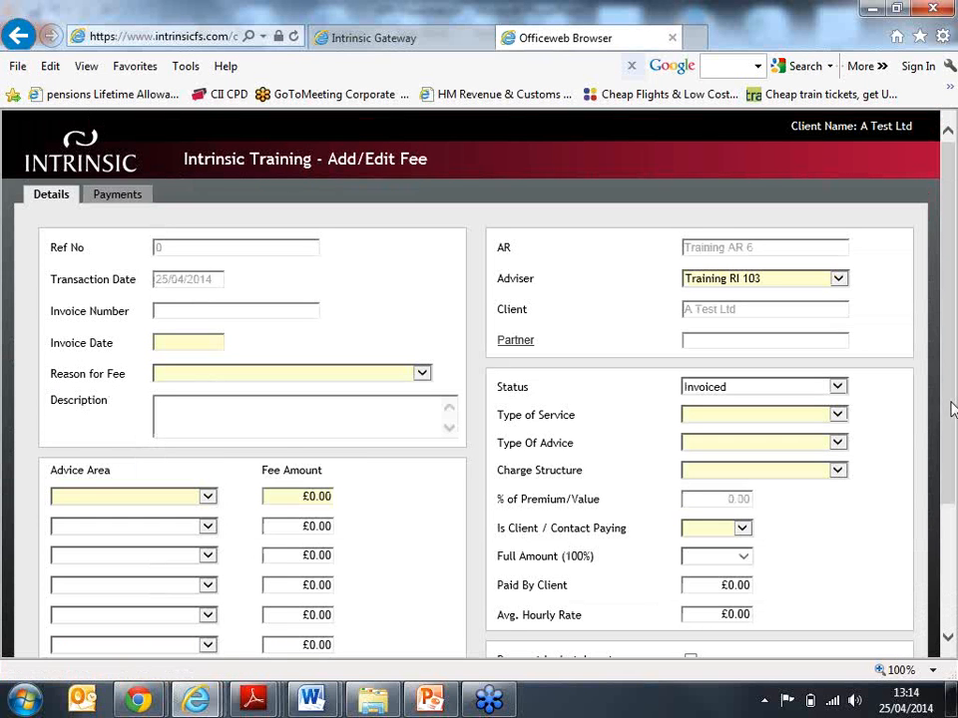
Step: Set the invoice date to 25/04/2014 and the reason for the fee to Recommendation - Wrapper/Product - Initial
{"action": "left_click_drag", "start_coordinate": [948, 406], "coordinate": [951, 449]}
{"action": "left_click", "coordinate": [189, 286]}
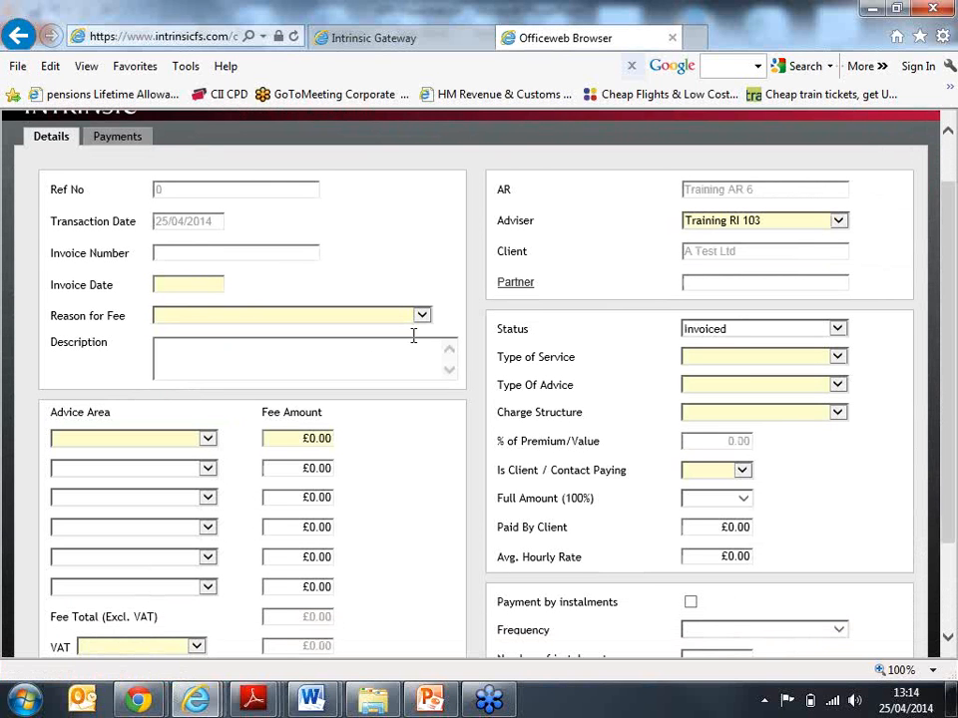
{"action": "type", "text": "25/04/2014"}
{"action": "left_click", "coordinate": [415, 319]}
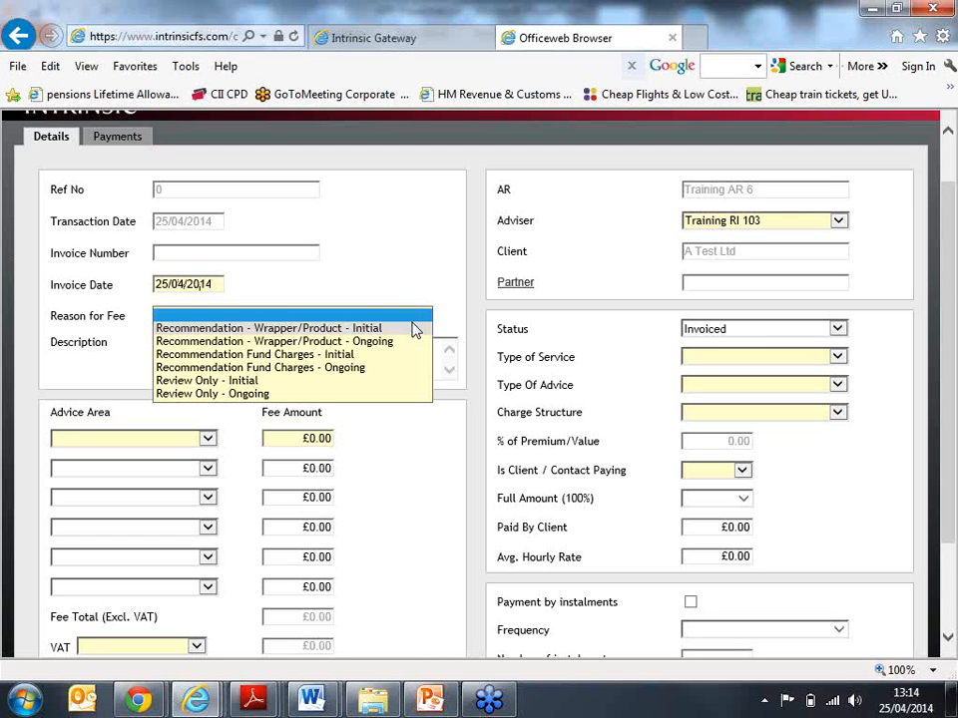
{"action": "left_click", "coordinate": [415, 329]}
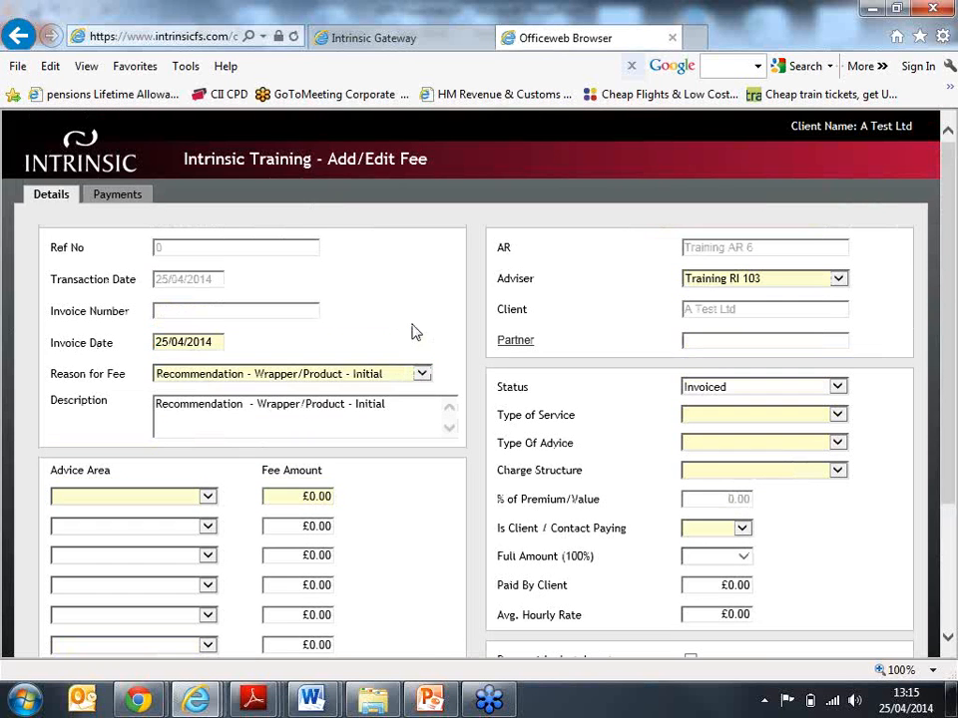
Step: Set the fee's first advice area to Pension and Annuity
{"action": "left_click", "coordinate": [188, 495]}
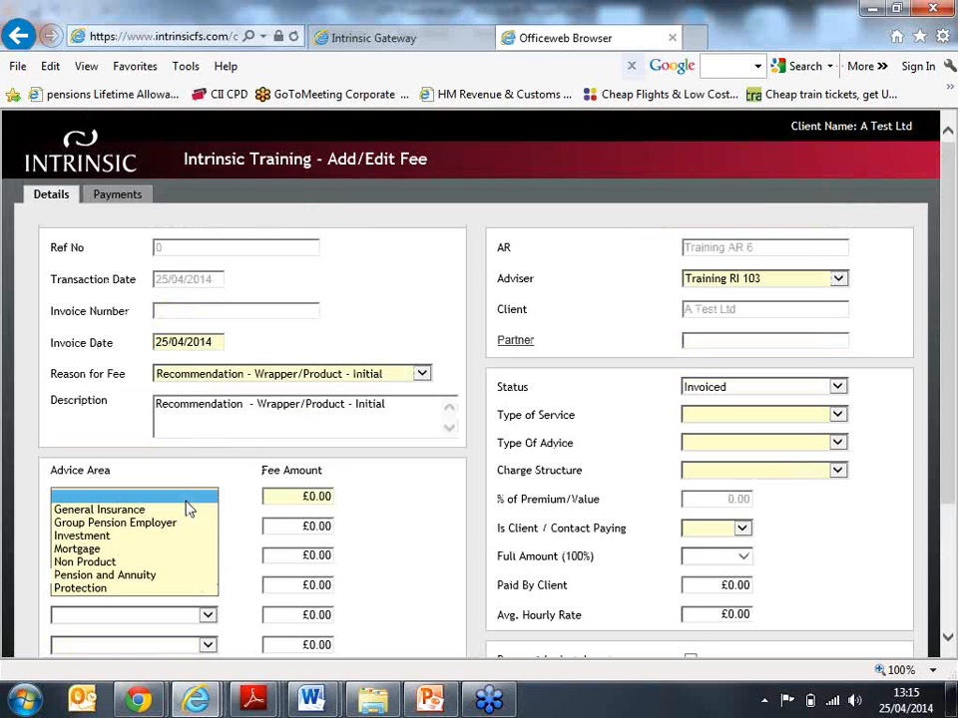
{"action": "left_click", "coordinate": [178, 578]}
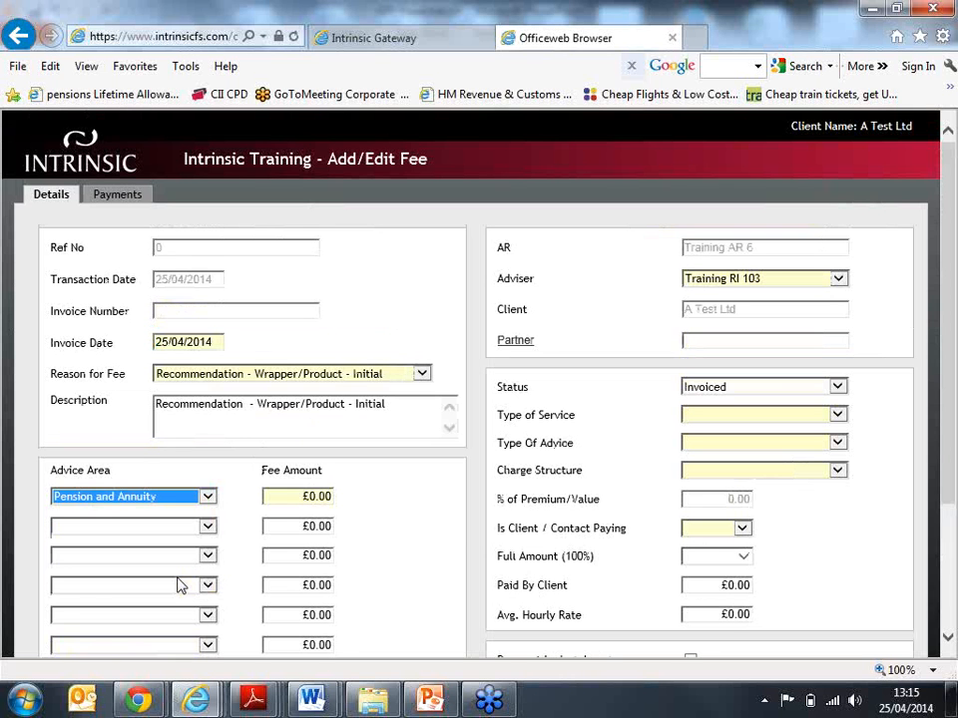
{"action": "scroll", "coordinate": [425, 535], "scroll_direction": "down", "scroll_amount": 2}
{"action": "scroll", "coordinate": [424, 535], "scroll_direction": "down", "scroll_amount": 2}
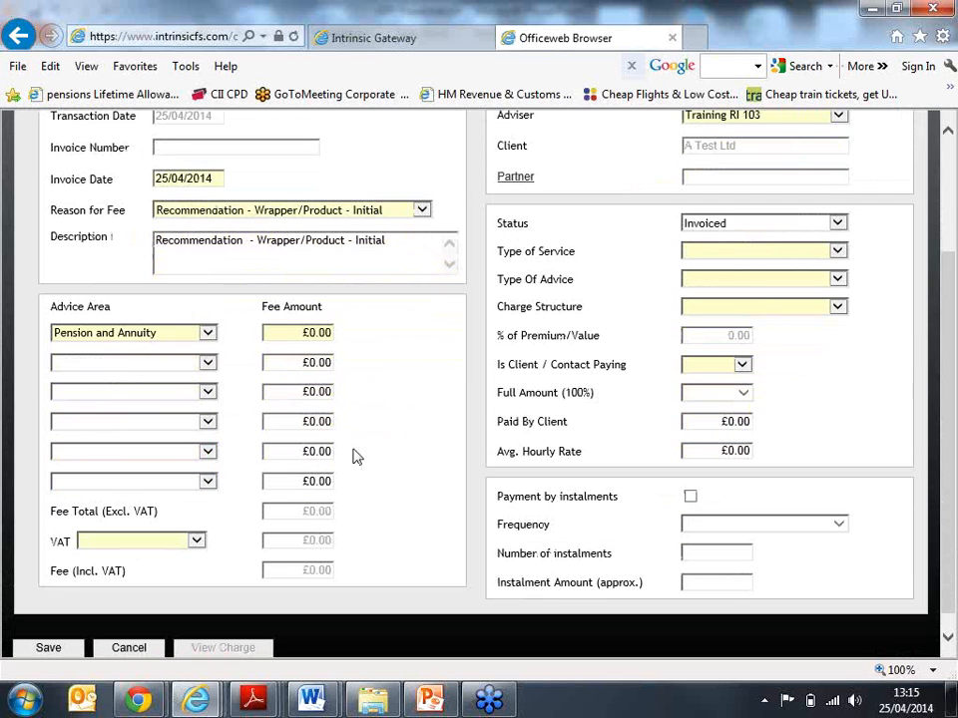
Step: Set the Pension and Annuity fee amount to £500.00 and the VAT to Exempt
{"action": "left_click", "coordinate": [284, 333]}
{"action": "type", "text": "500"}
{"action": "left_click", "coordinate": [385, 428]}
{"action": "left_click", "coordinate": [159, 547]}
{"action": "left_click", "coordinate": [165, 567]}
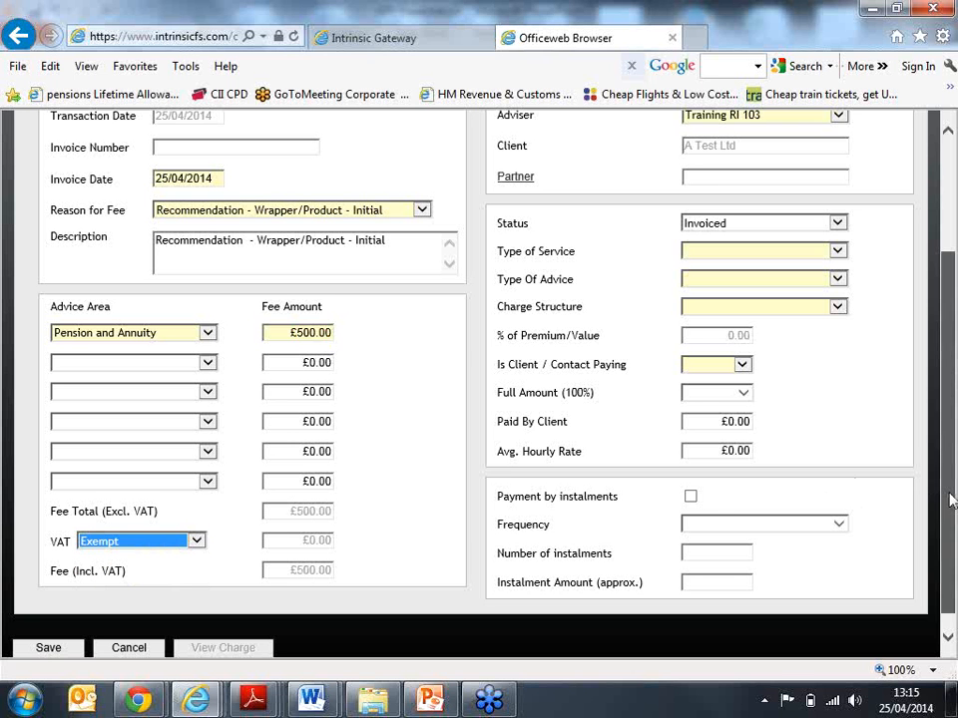
Step: Classify the fee with service type Initial / One-Off, advice type Independent and charge structure Fixed Amount
{"action": "left_click_drag", "start_coordinate": [950, 499], "coordinate": [949, 391]}
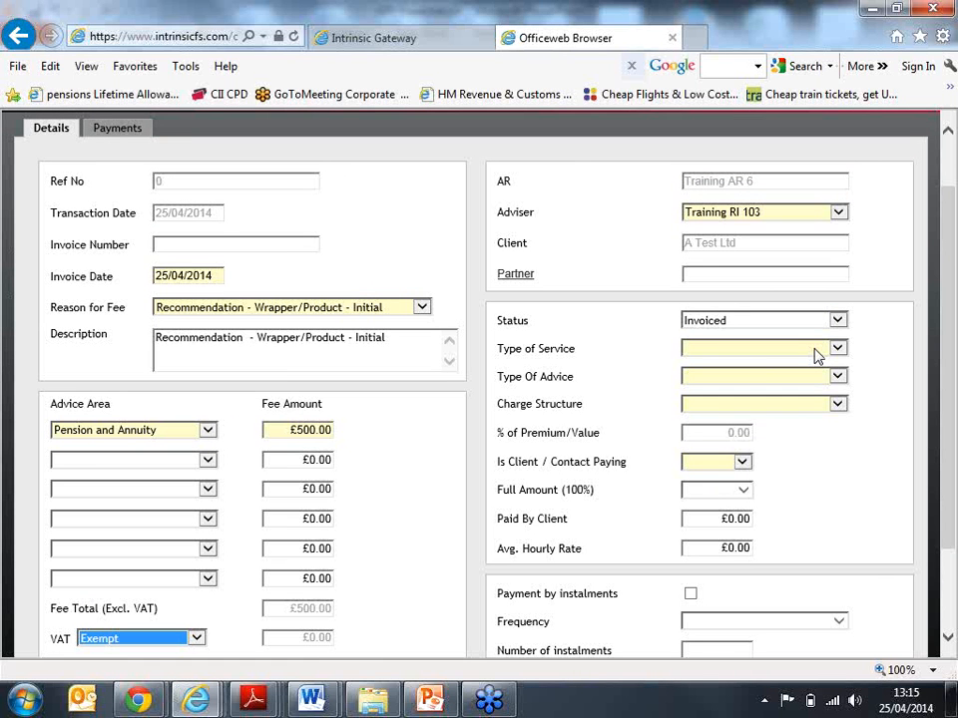
{"action": "left_click", "coordinate": [788, 353]}
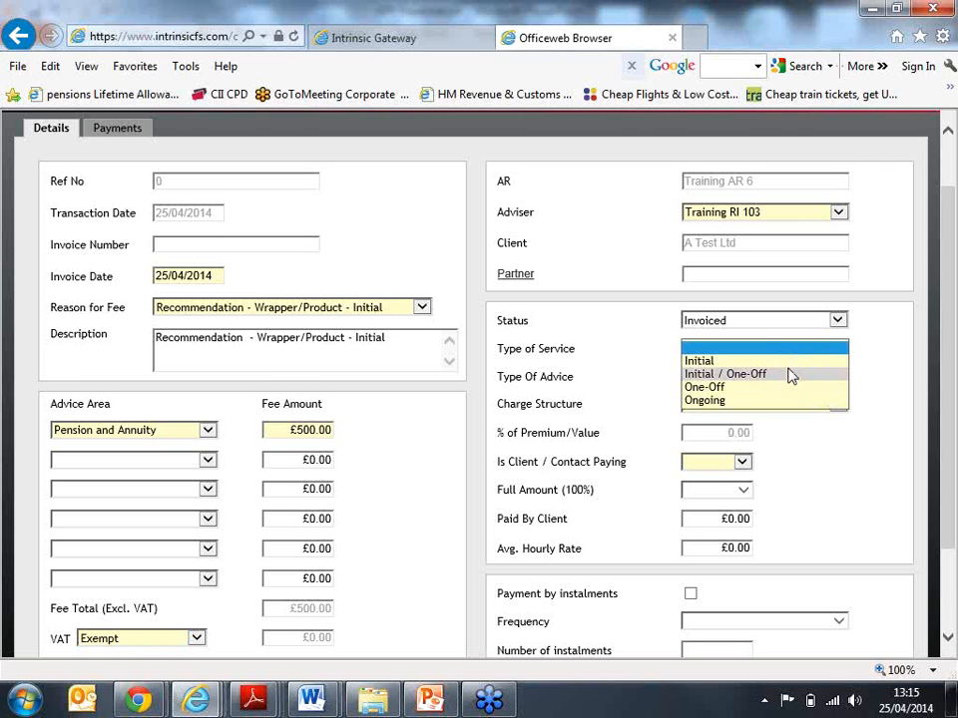
{"action": "left_click", "coordinate": [789, 375]}
{"action": "left_click", "coordinate": [791, 384]}
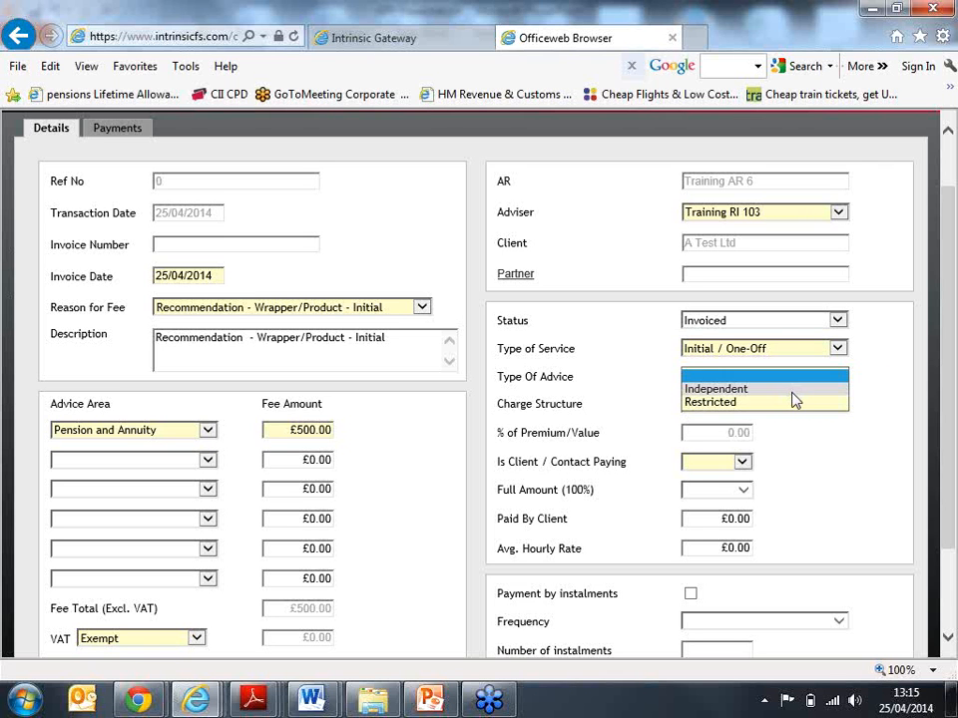
{"action": "left_click", "coordinate": [791, 389]}
{"action": "left_click", "coordinate": [793, 404]}
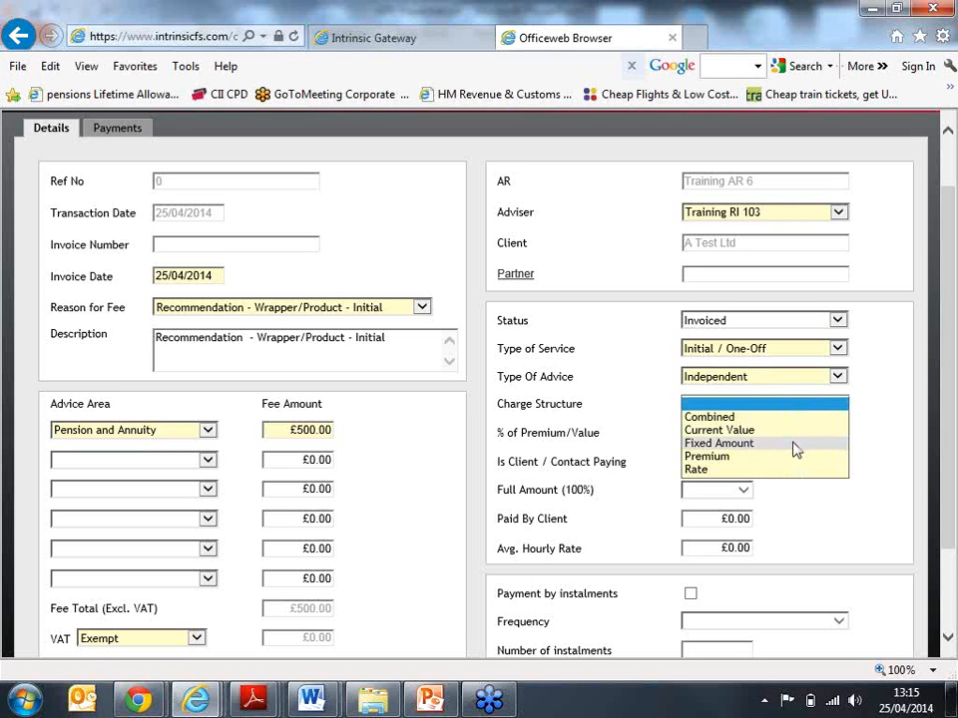
{"action": "left_click", "coordinate": [795, 446]}
Step: Set Is Client / Contact Paying to Yes and save the fee
{"action": "scroll", "coordinate": [938, 424], "scroll_direction": "down", "scroll_amount": 2}
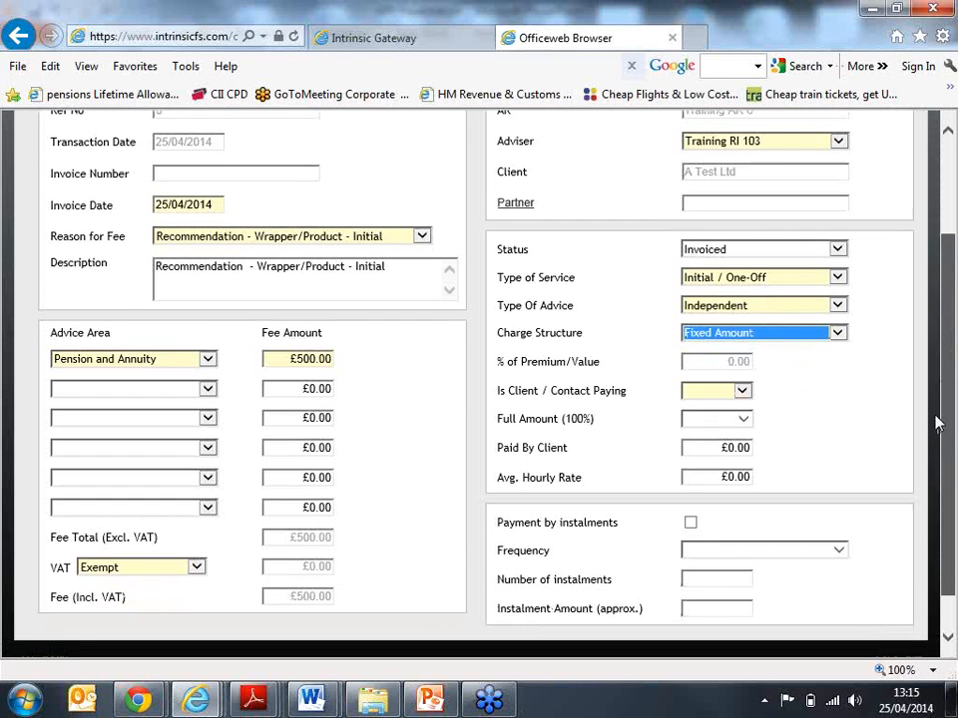
{"action": "left_click", "coordinate": [723, 379]}
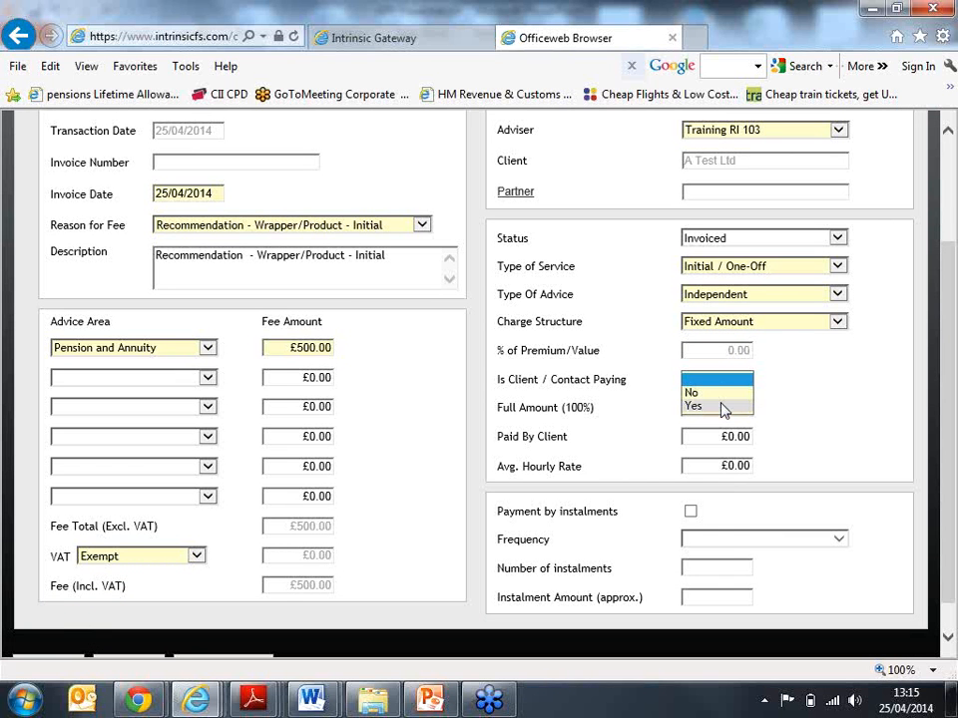
{"action": "left_click", "coordinate": [723, 406]}
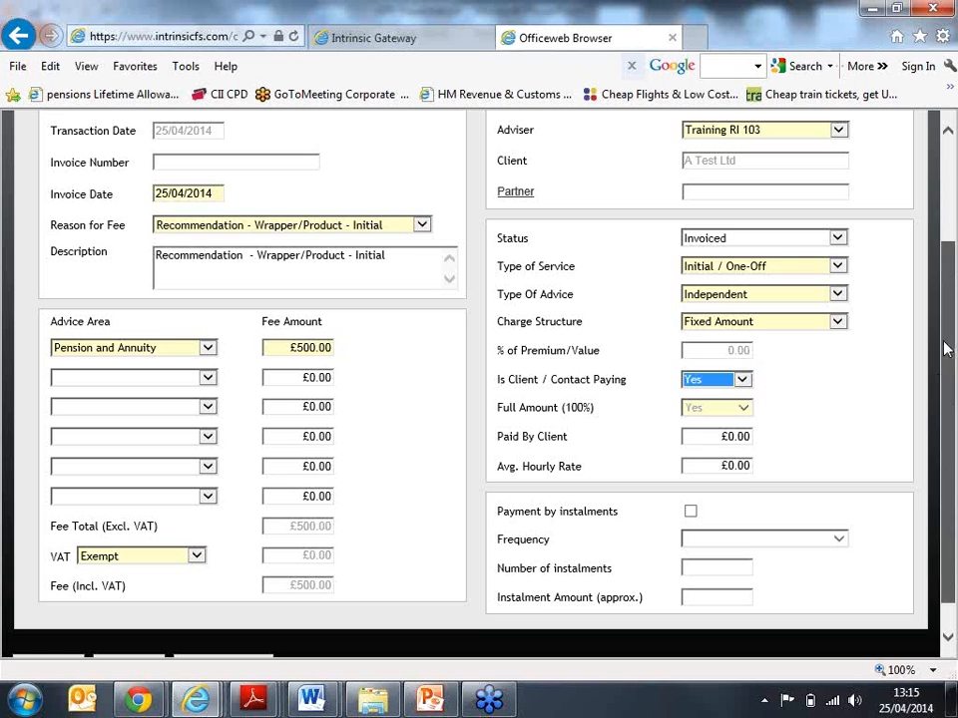
{"action": "scroll", "coordinate": [944, 348], "scroll_direction": "down", "scroll_amount": 1}
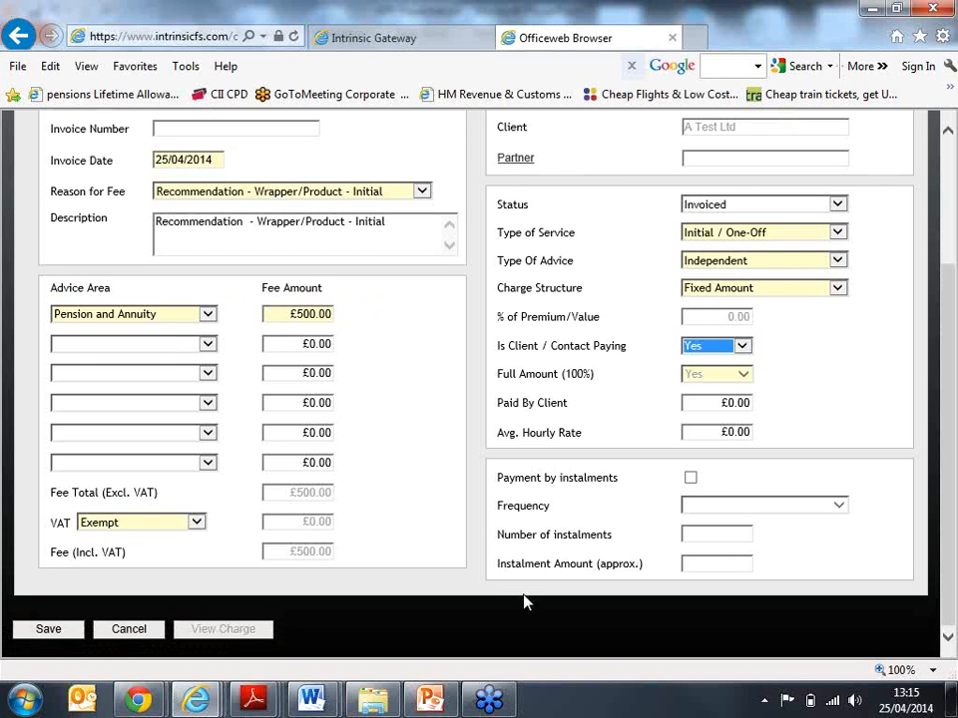
{"action": "left_click", "coordinate": [527, 602]}
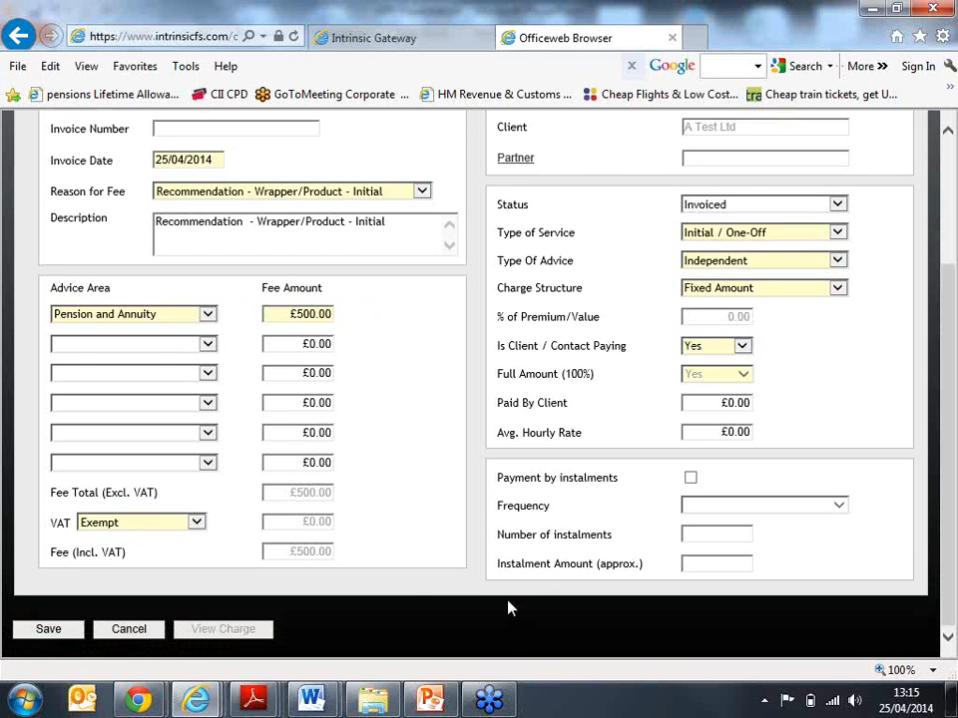
{"action": "left_click", "coordinate": [46, 631]}
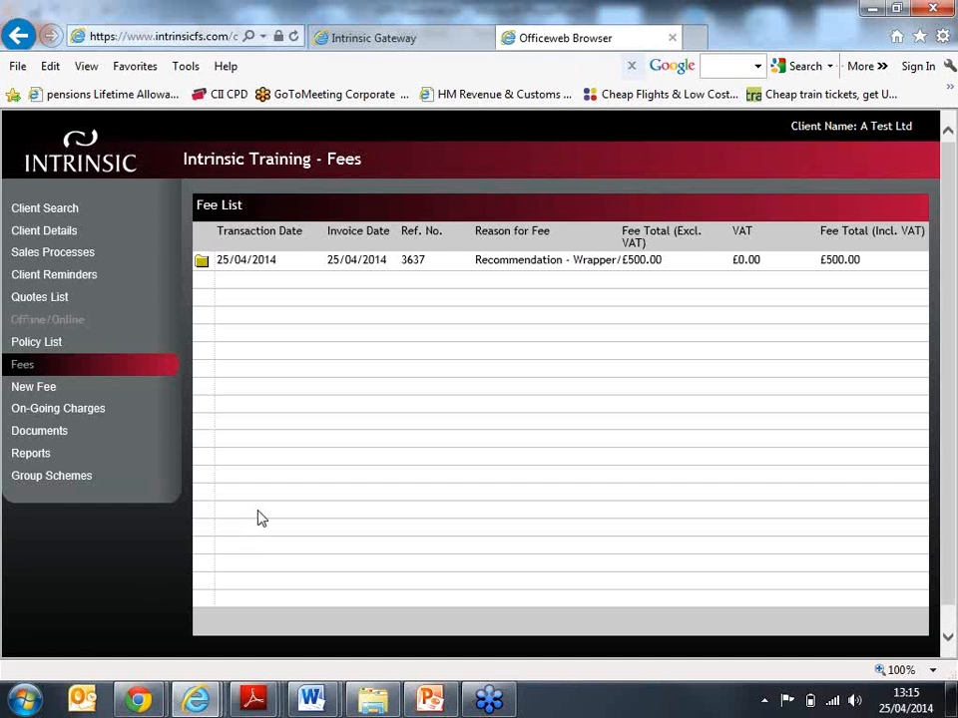
Step: Go to the client's sales processes and mark the manual sales process started on 25/04/2014 as completed
{"action": "scroll", "coordinate": [257, 518], "scroll_direction": "down", "scroll_amount": 1}
{"action": "scroll", "coordinate": [257, 517], "scroll_direction": "up", "scroll_amount": 1}
{"action": "left_click", "coordinate": [76, 252]}
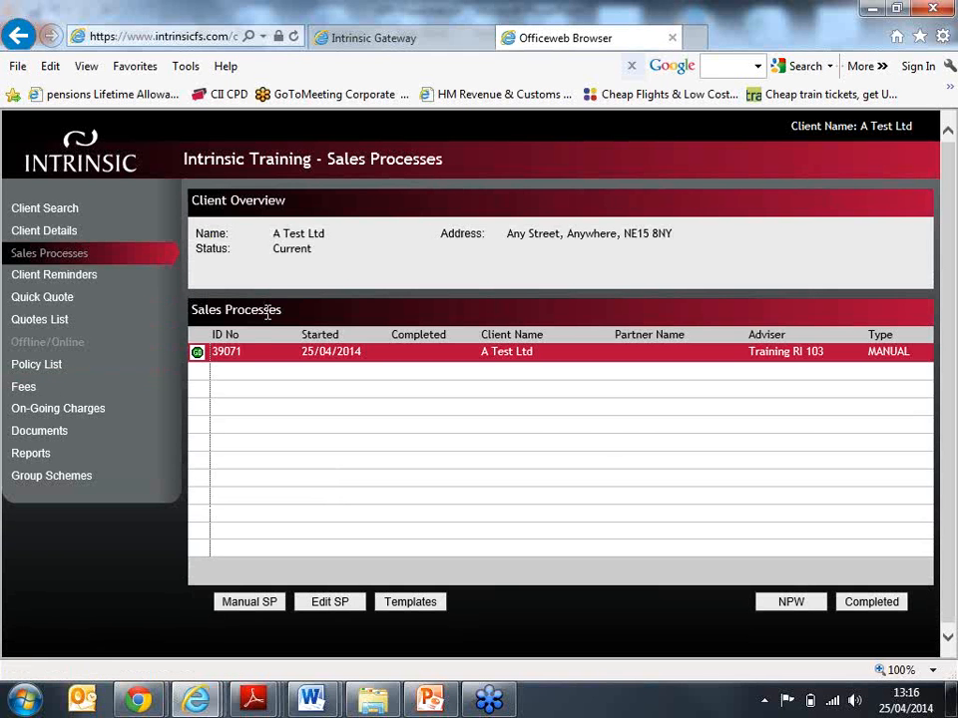
{"action": "left_click", "coordinate": [887, 608]}
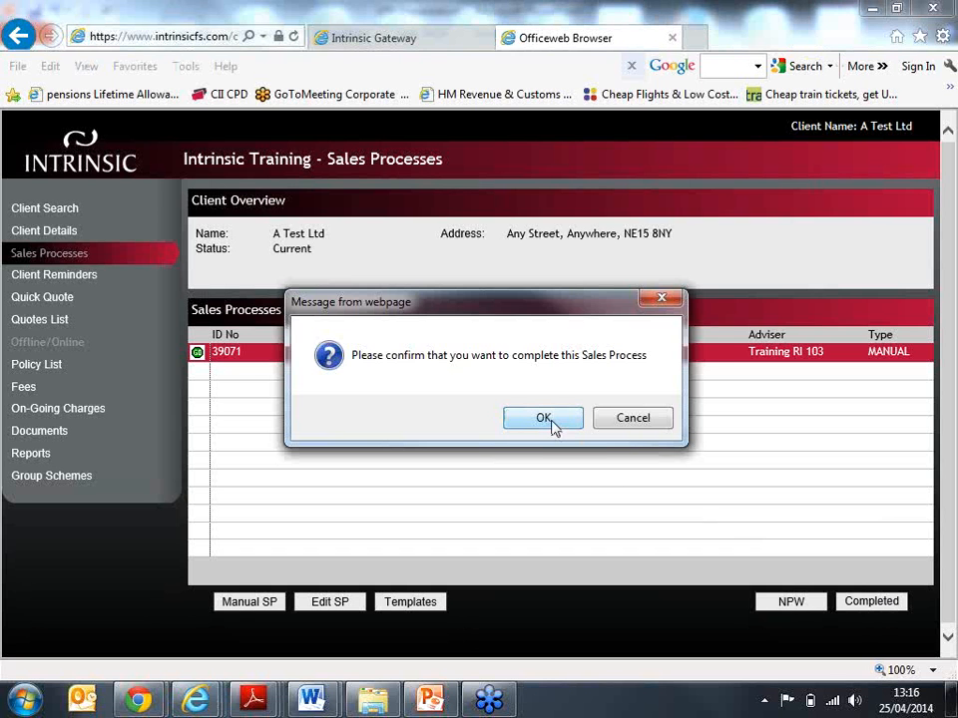
{"action": "left_click", "coordinate": [544, 419]}
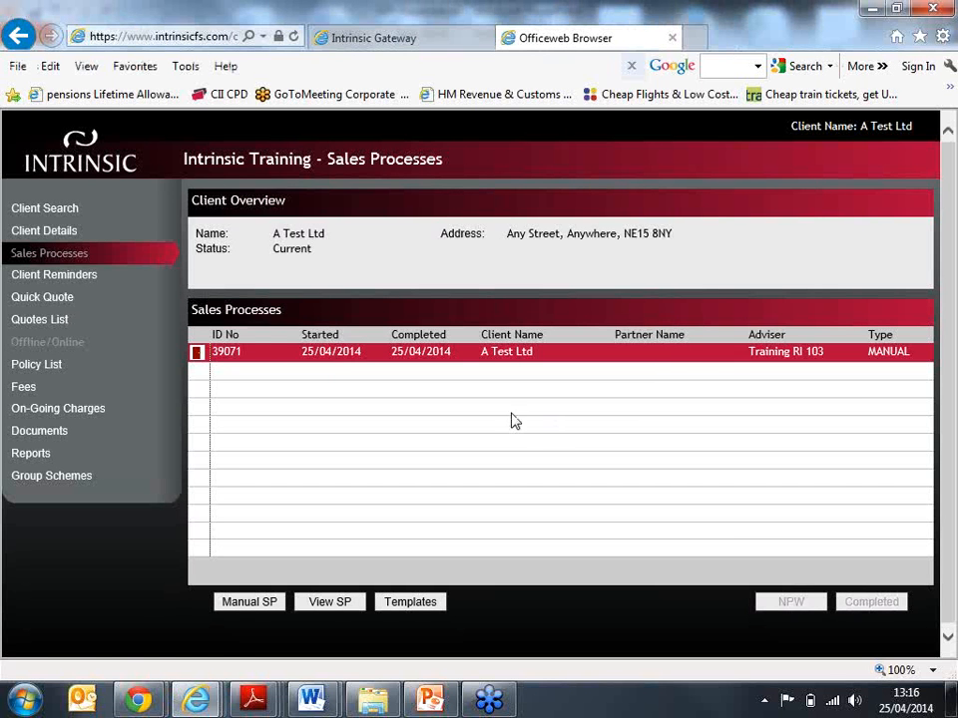
{"action": "left_click", "coordinate": [198, 357]}
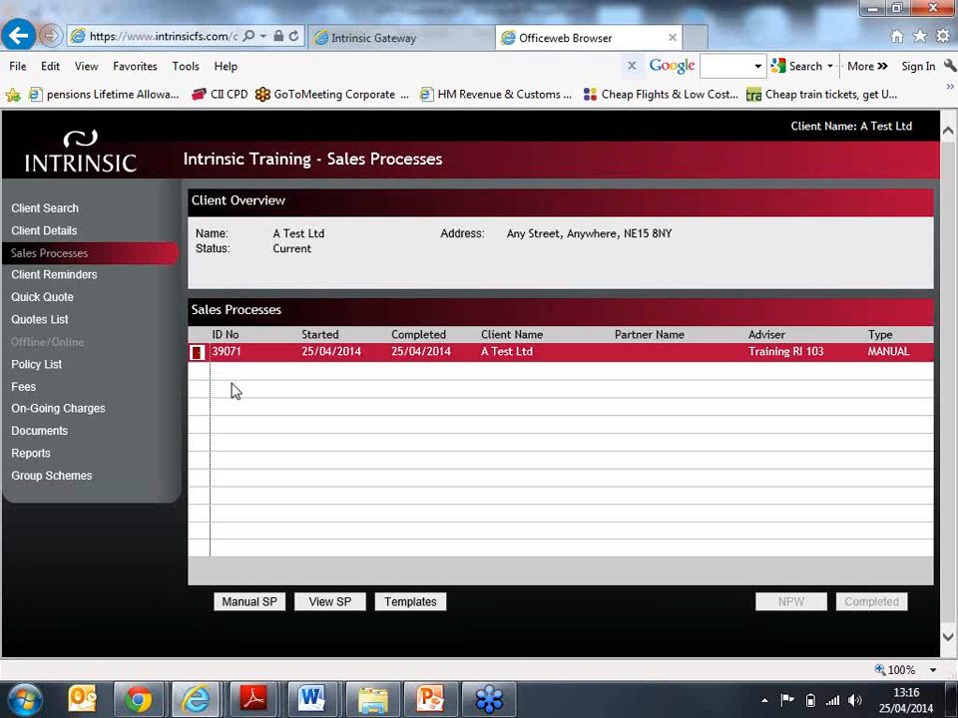
Step: Return to the client search and look for an existing private client by surname and forename initial
{"action": "left_click", "coordinate": [45, 209]}
{"action": "left_click_drag", "start_coordinate": [345, 228], "coordinate": [288, 233]}
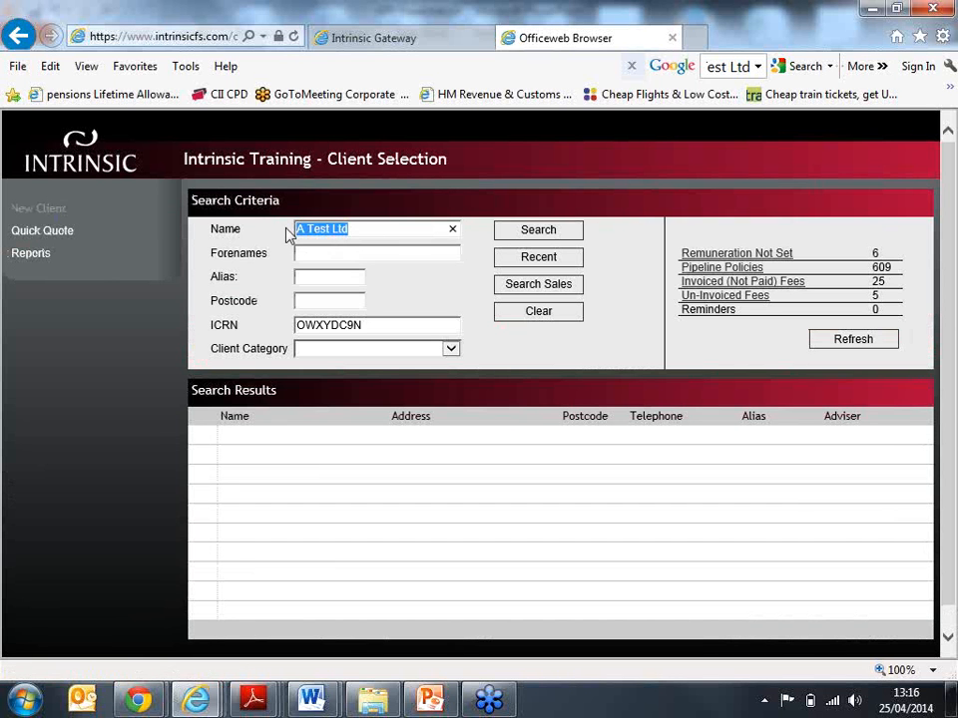
{"action": "type", "text": "TEST"}
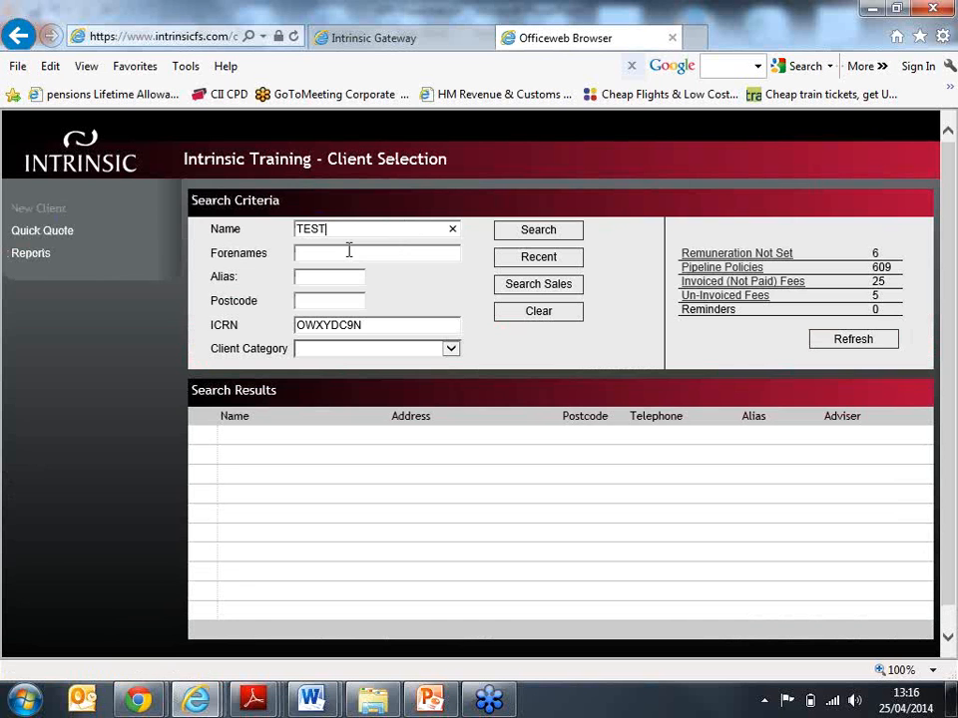
{"action": "left_click", "coordinate": [348, 250]}
{"action": "type", "text": "A"}
{"action": "left_click", "coordinate": [540, 240]}
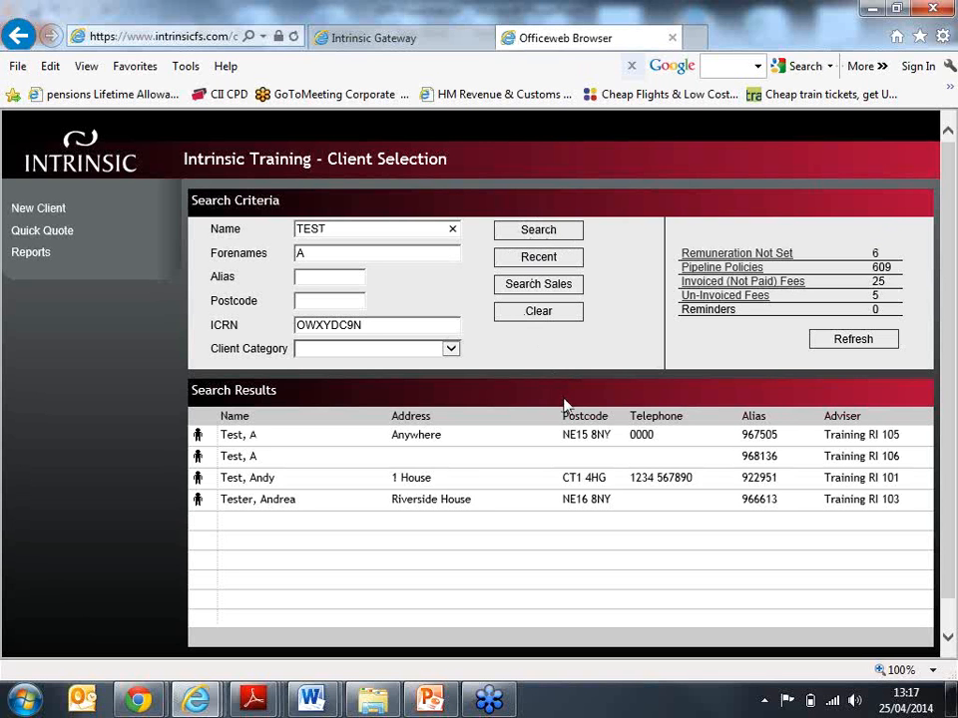
{"action": "left_click", "coordinate": [299, 502]}
{"action": "left_click", "coordinate": [306, 439]}
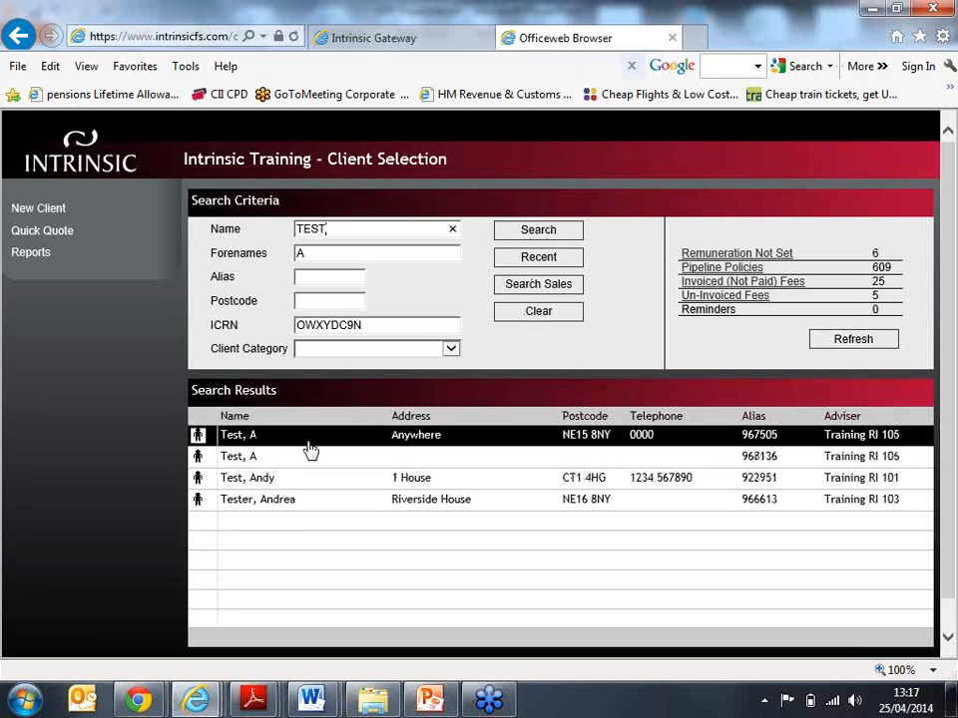
Step: Start a new private client and enter the title Miss, sex Female and the client's date of birth
{"action": "left_click", "coordinate": [50, 209]}
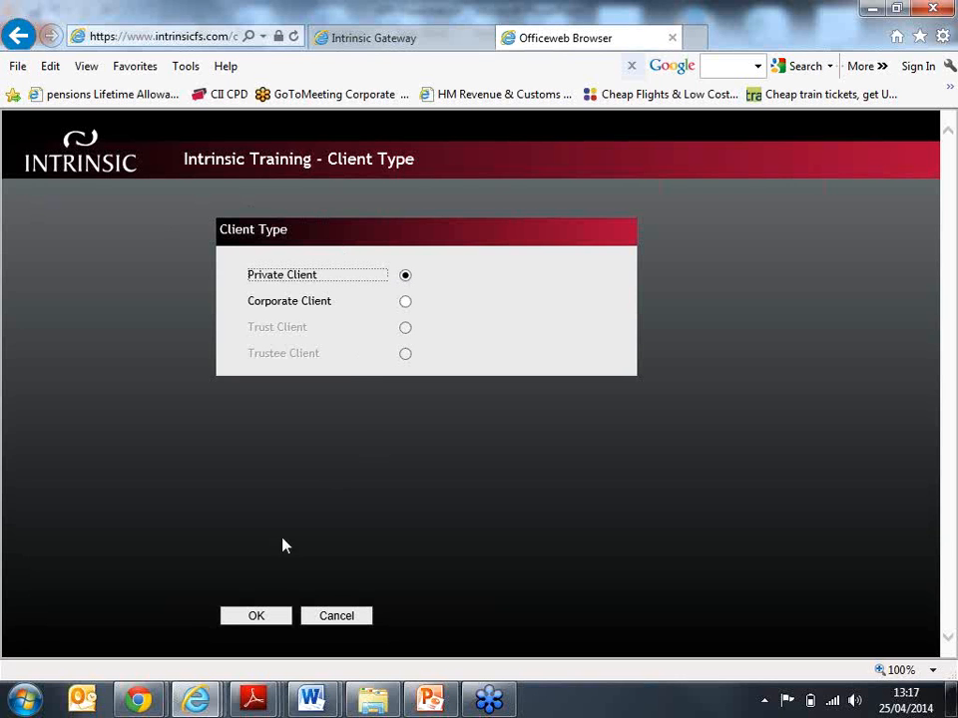
{"action": "left_click", "coordinate": [276, 617]}
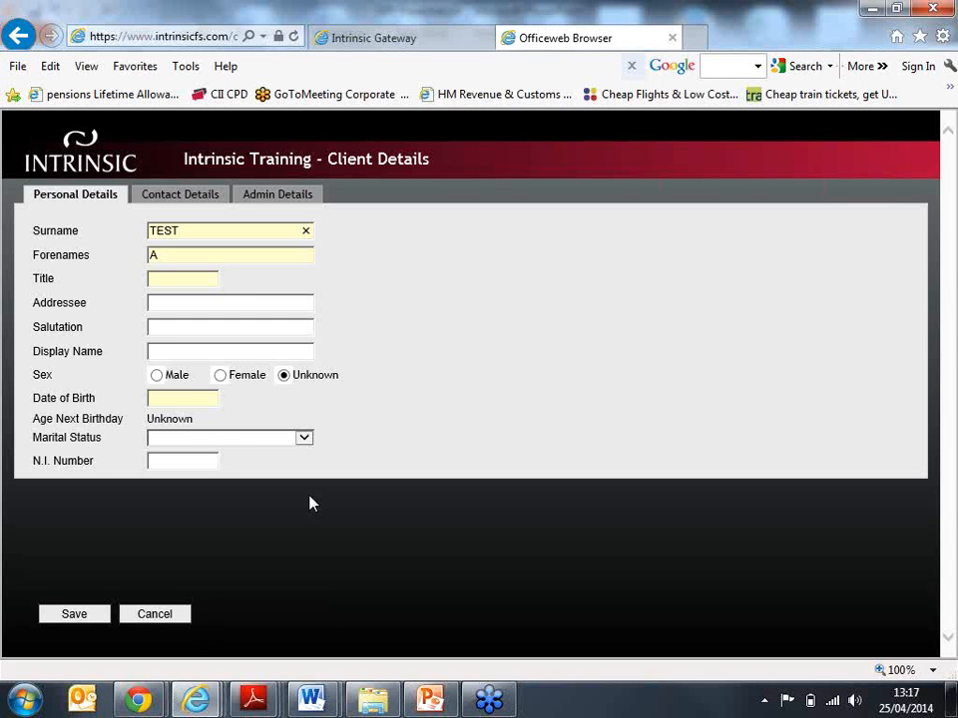
{"action": "left_click", "coordinate": [206, 281]}
{"action": "type", "text": "Miss"}
{"action": "key", "text": "BackSpace"}
{"action": "key", "text": "BackSpace"}
{"action": "key", "text": "BackSpace"}
{"action": "key", "text": "BackSpace"}
{"action": "type", "text": "Miss"}
{"action": "left_click", "coordinate": [220, 376]}
{"action": "left_click", "coordinate": [210, 400]}
{"action": "type", "text": "25/04"}
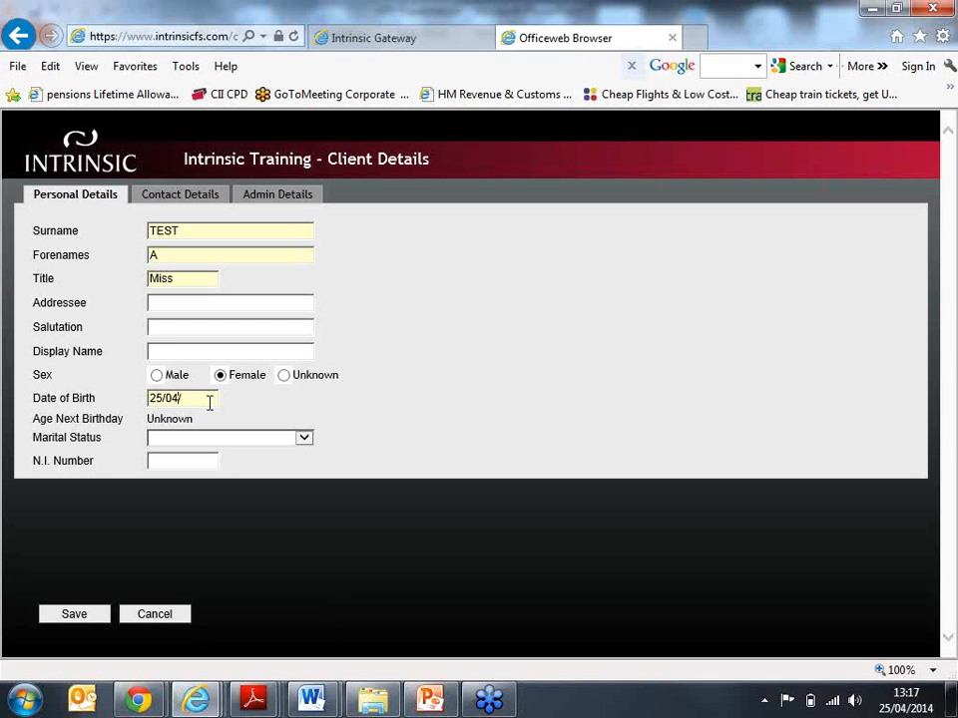
{"action": "type", "text": "/1980"}
Step: Set the client's status to Current and the ID verification storage to Electronic ID Process, and save the client
{"action": "left_click", "coordinate": [187, 200]}
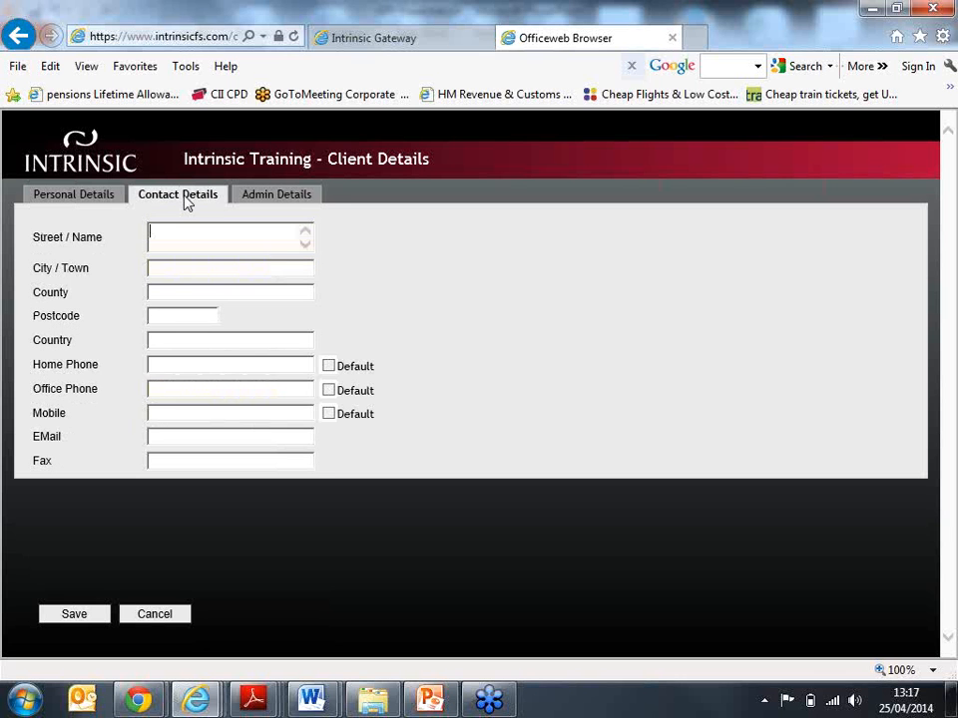
{"action": "left_click", "coordinate": [285, 201]}
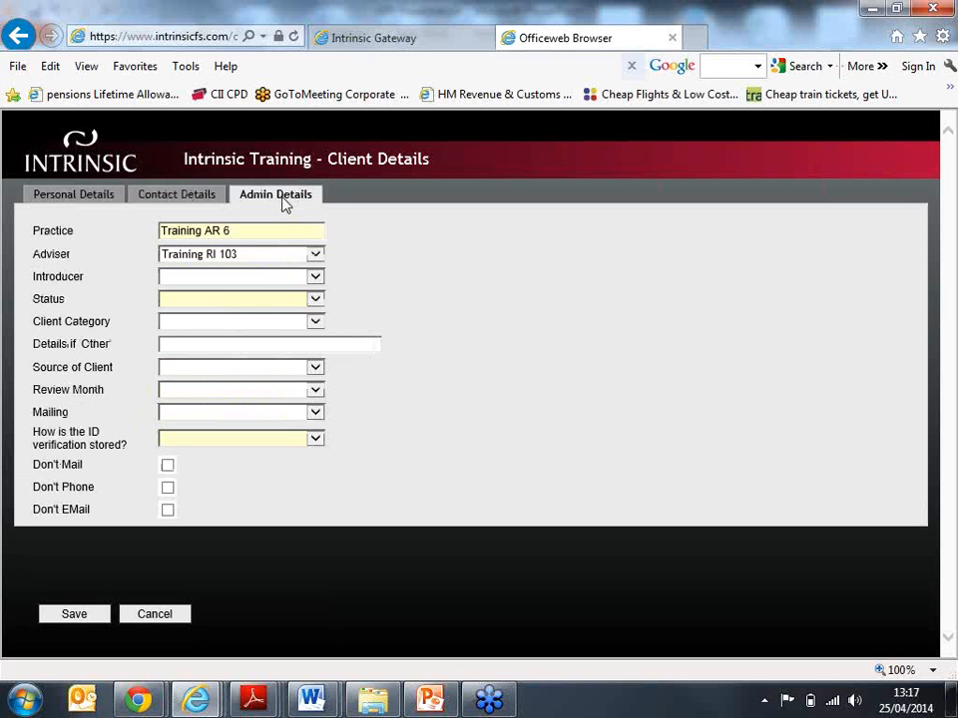
{"action": "left_click", "coordinate": [290, 304]}
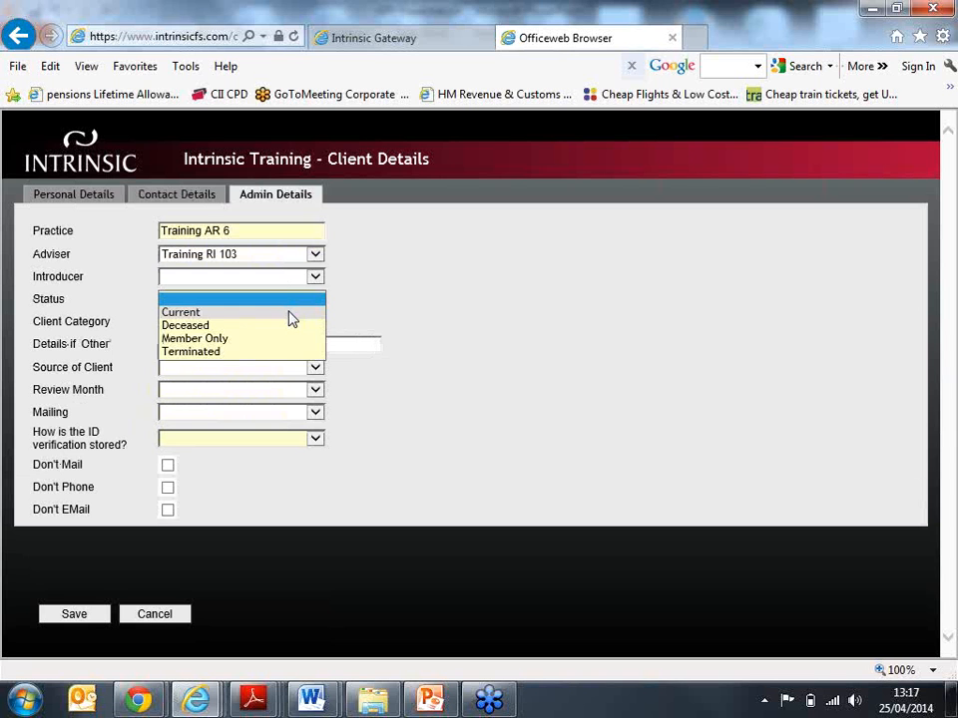
{"action": "left_click", "coordinate": [288, 312]}
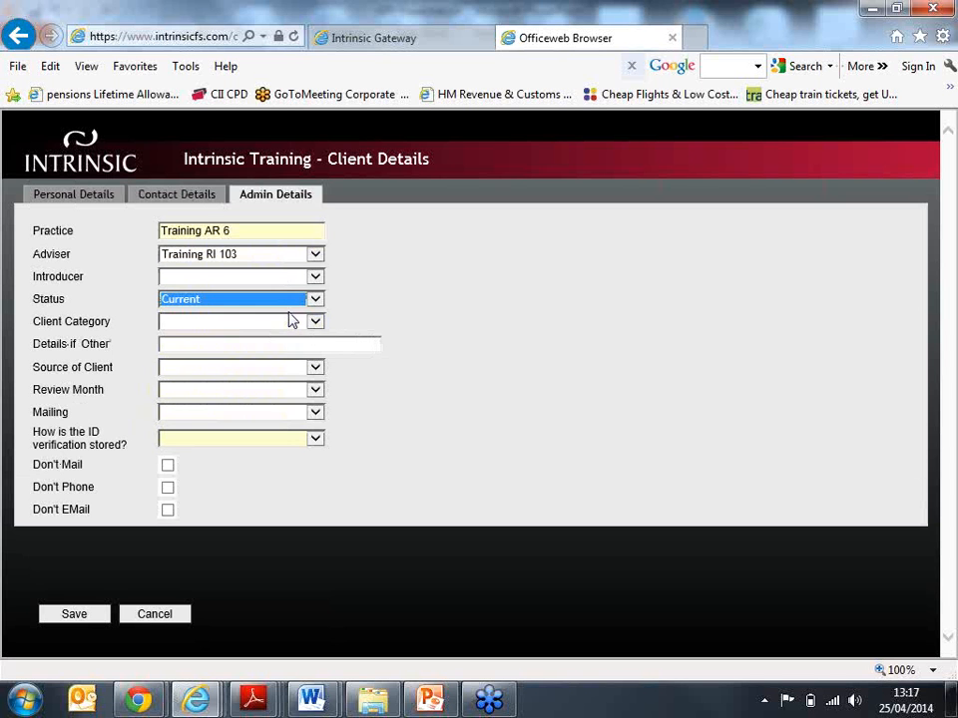
{"action": "left_click", "coordinate": [278, 450]}
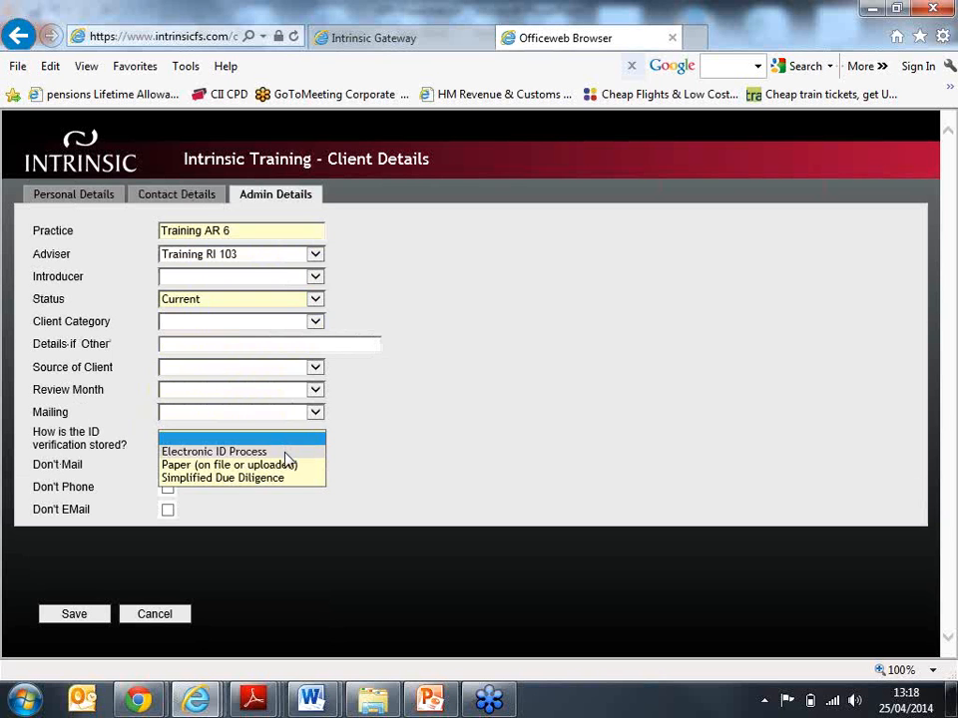
{"action": "left_click", "coordinate": [284, 452]}
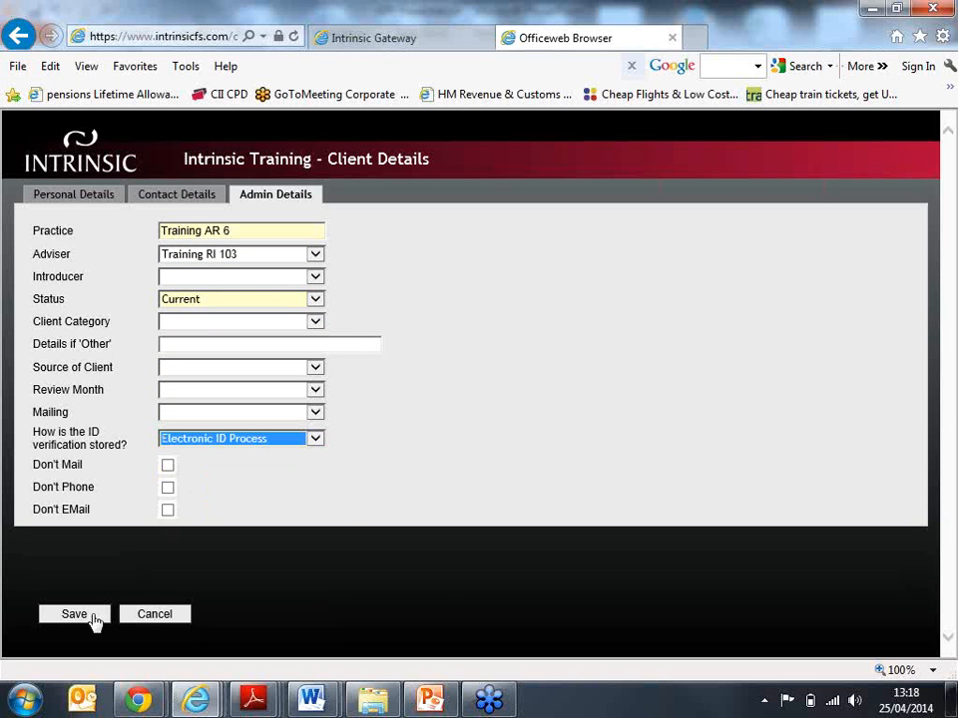
{"action": "left_click", "coordinate": [74, 615]}
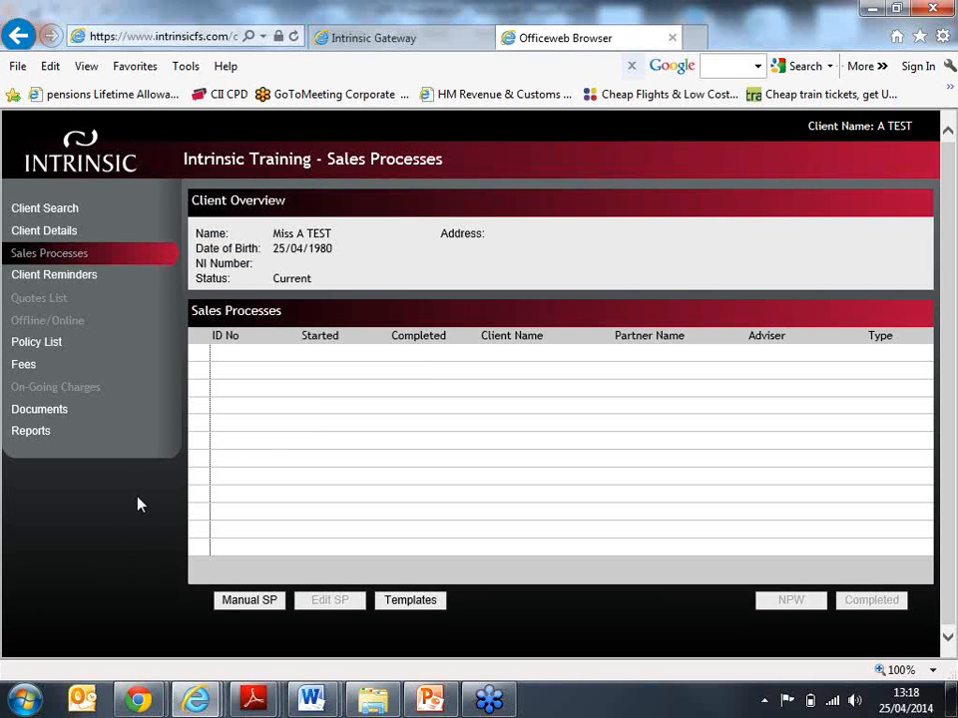
Step: Go to the new client's documents and try to add a folder named GPP 25/04/2014
{"action": "left_click", "coordinate": [57, 411]}
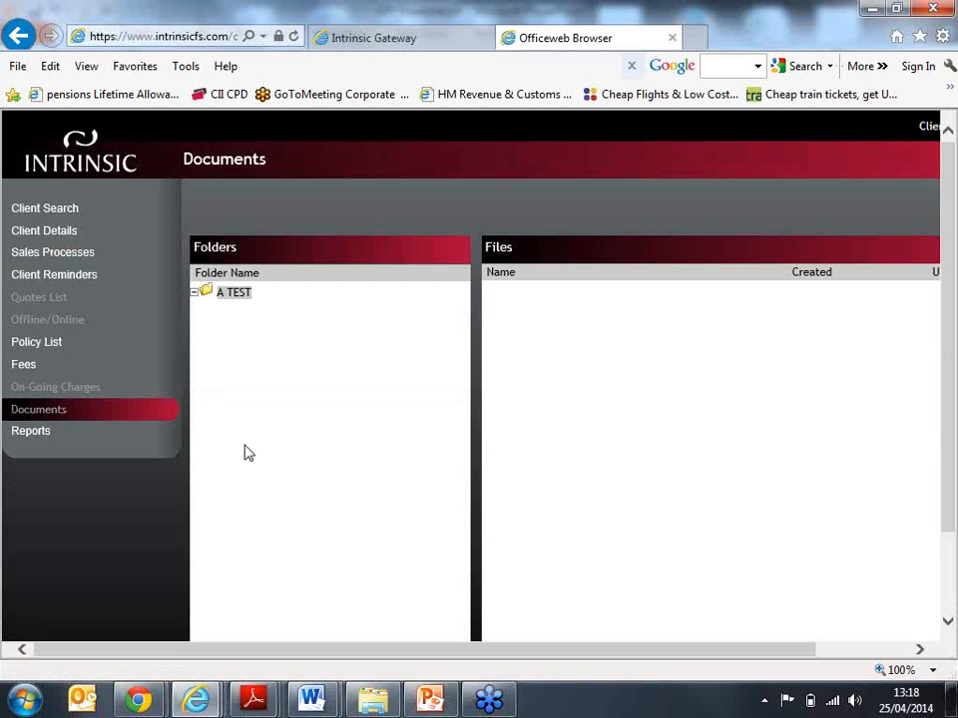
{"action": "left_click_drag", "start_coordinate": [950, 339], "coordinate": [944, 410]}
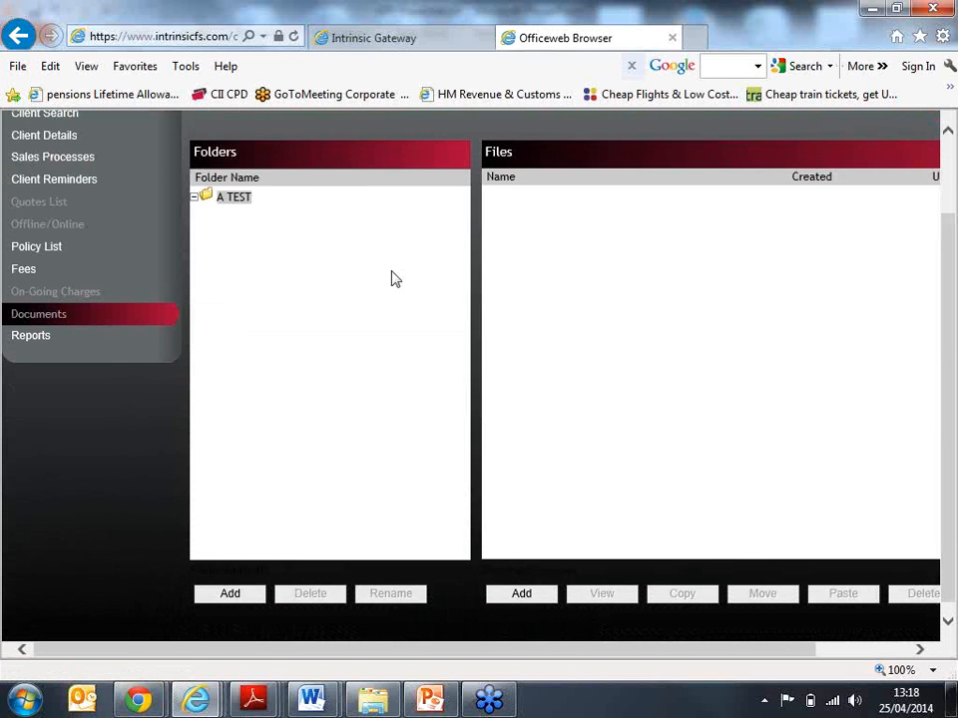
{"action": "left_click", "coordinate": [255, 598]}
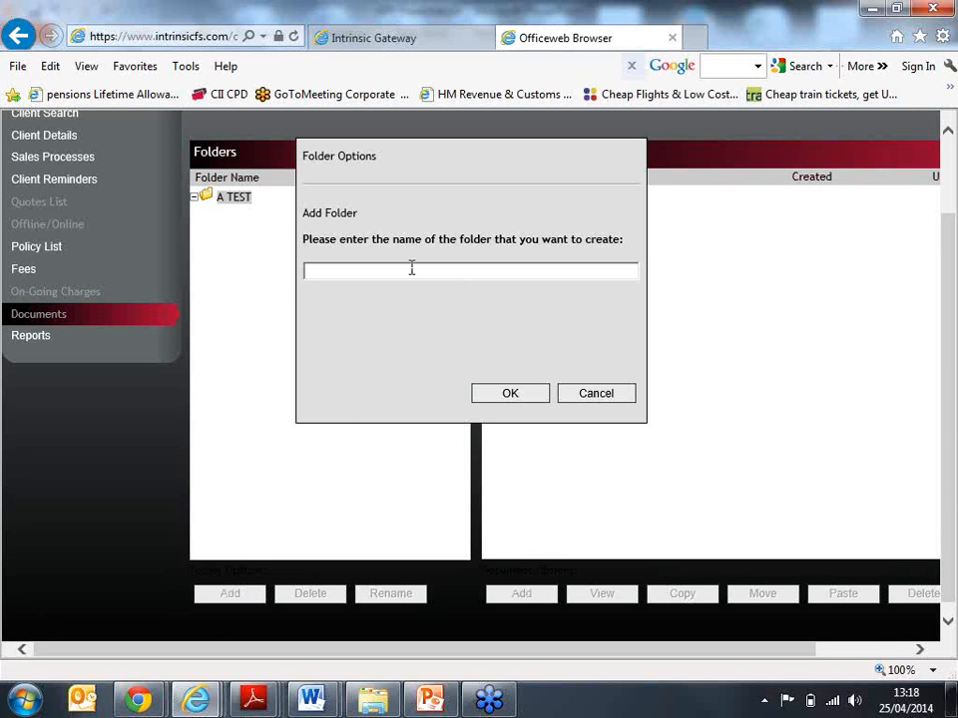
{"action": "type", "text": "GPP 25/04/2014"}
{"action": "left_click", "coordinate": [511, 399]}
{"action": "left_click", "coordinate": [639, 418]}
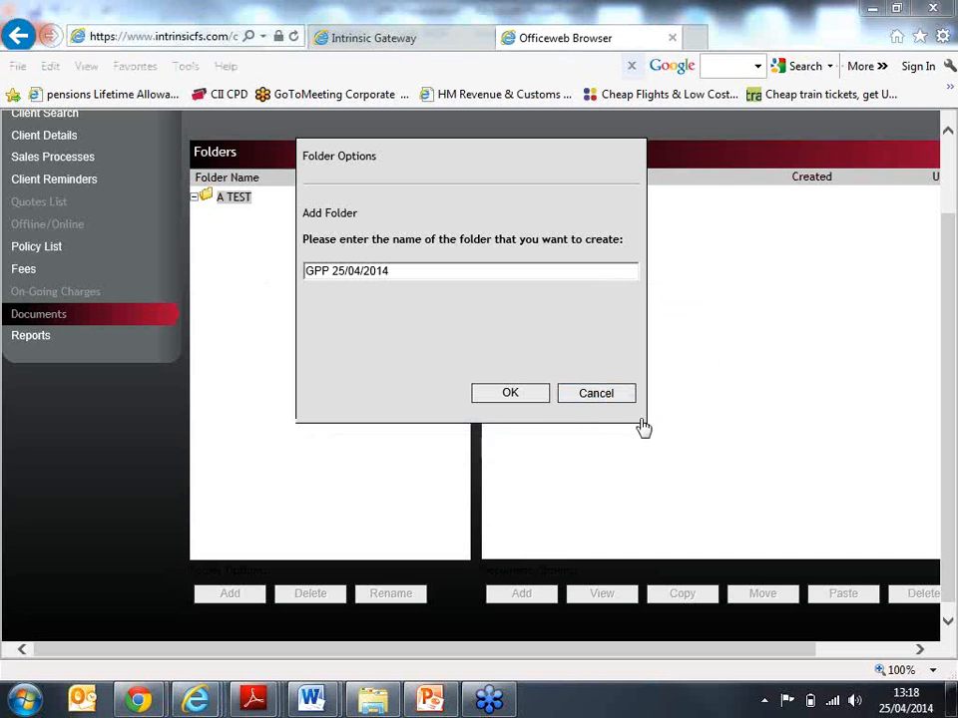
Step: Remove the slashes from the folder name so it reads GPP 25042014 and create the folder
{"action": "left_click", "coordinate": [365, 272]}
{"action": "key", "text": "BackSpace"}
{"action": "key", "text": "BackSpace"}
{"action": "key", "text": "BackSpace"}
{"action": "key", "text": "BackSpace"}
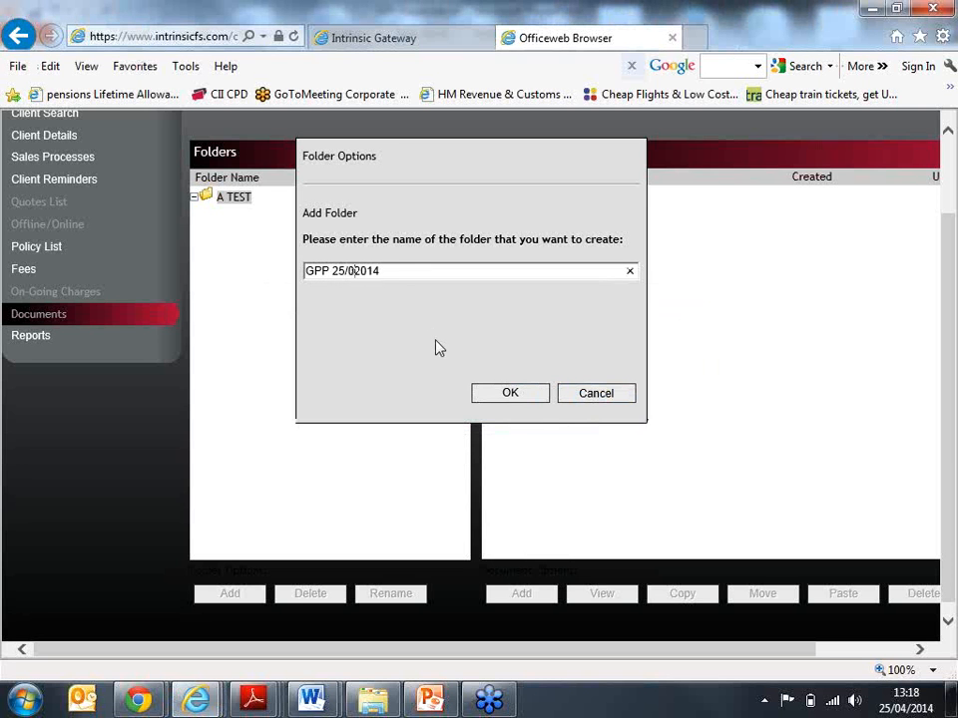
{"action": "type", "text": "04"}
{"action": "left_click", "coordinate": [528, 395]}
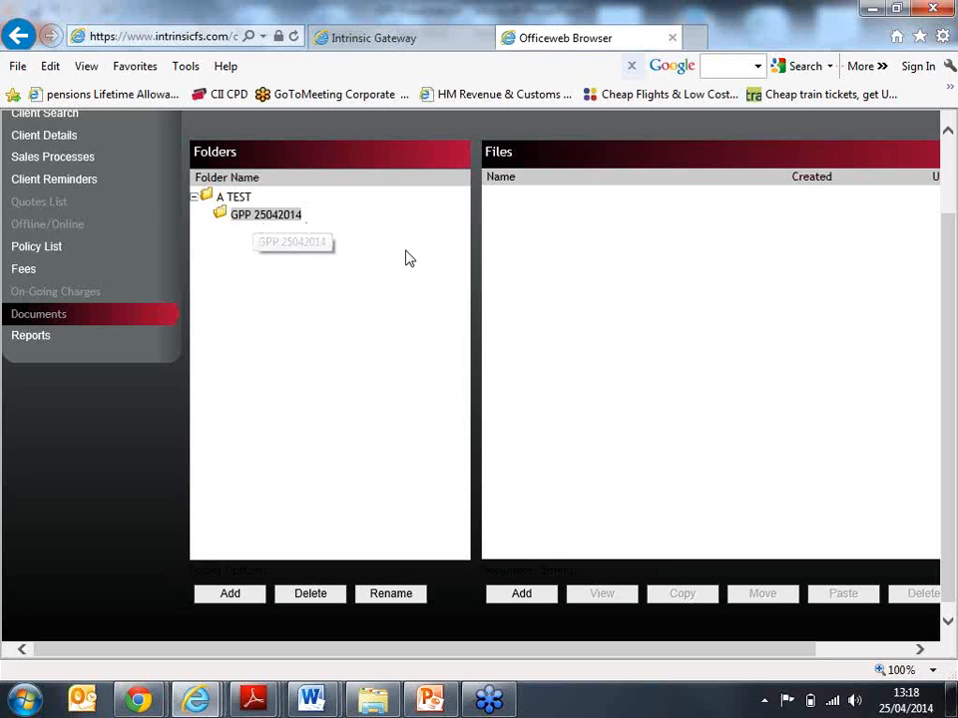
{"action": "left_click", "coordinate": [521, 594]}
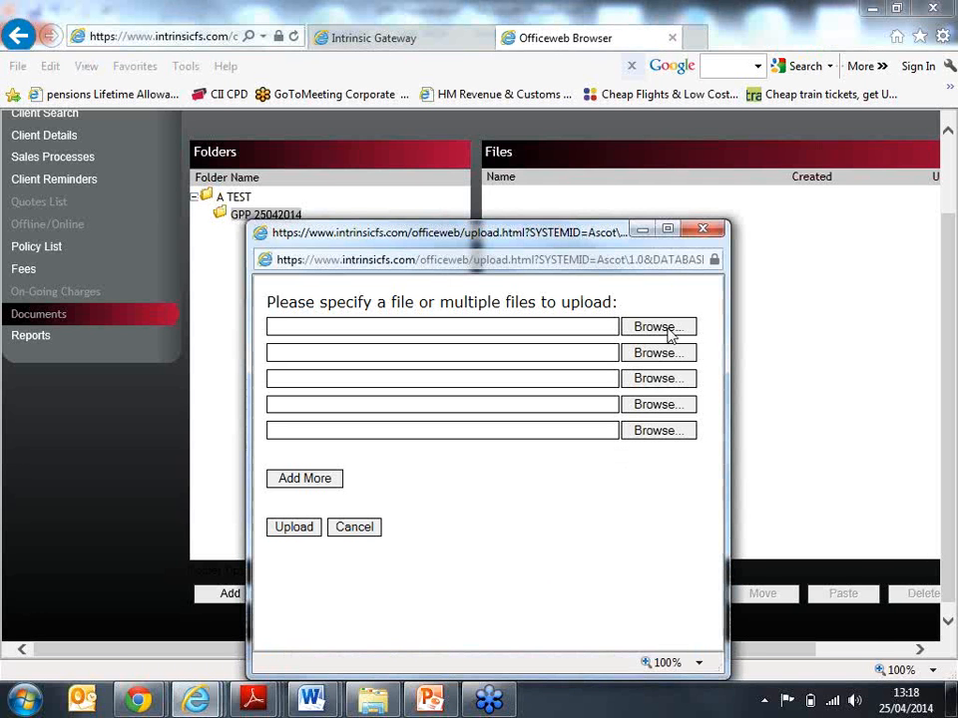
{"action": "left_click", "coordinate": [658, 327]}
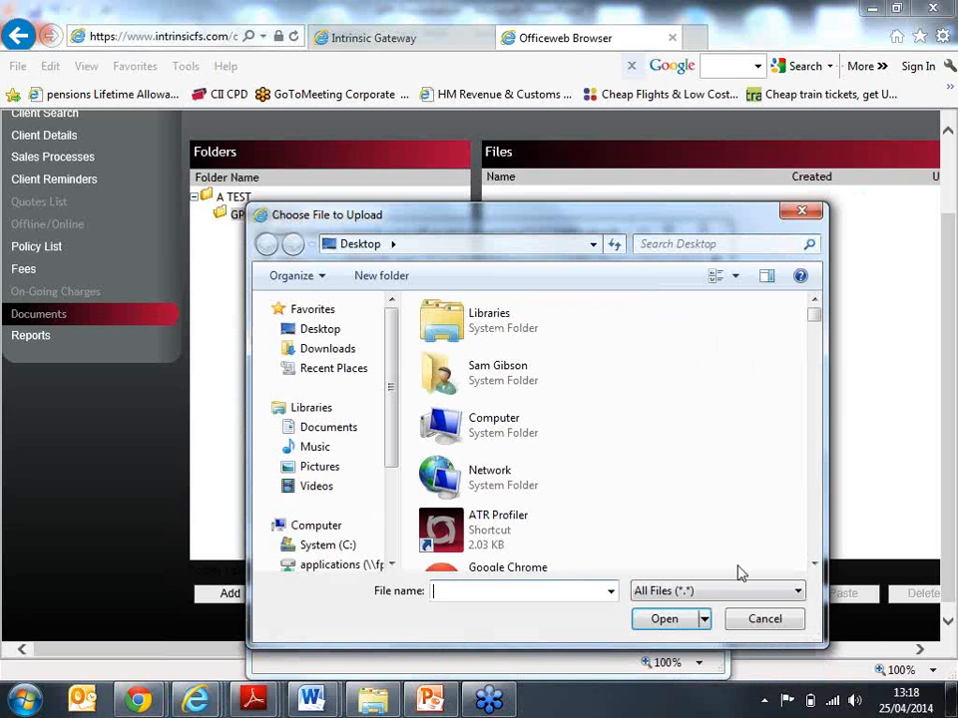
{"action": "left_click", "coordinate": [764, 618]}
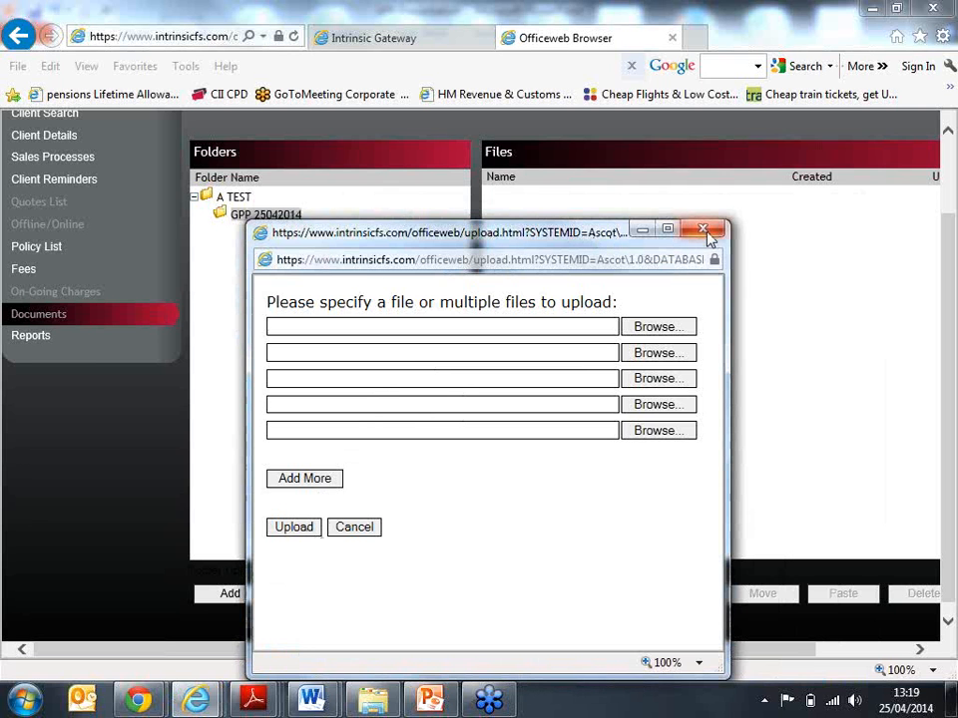
{"action": "left_click", "coordinate": [704, 232]}
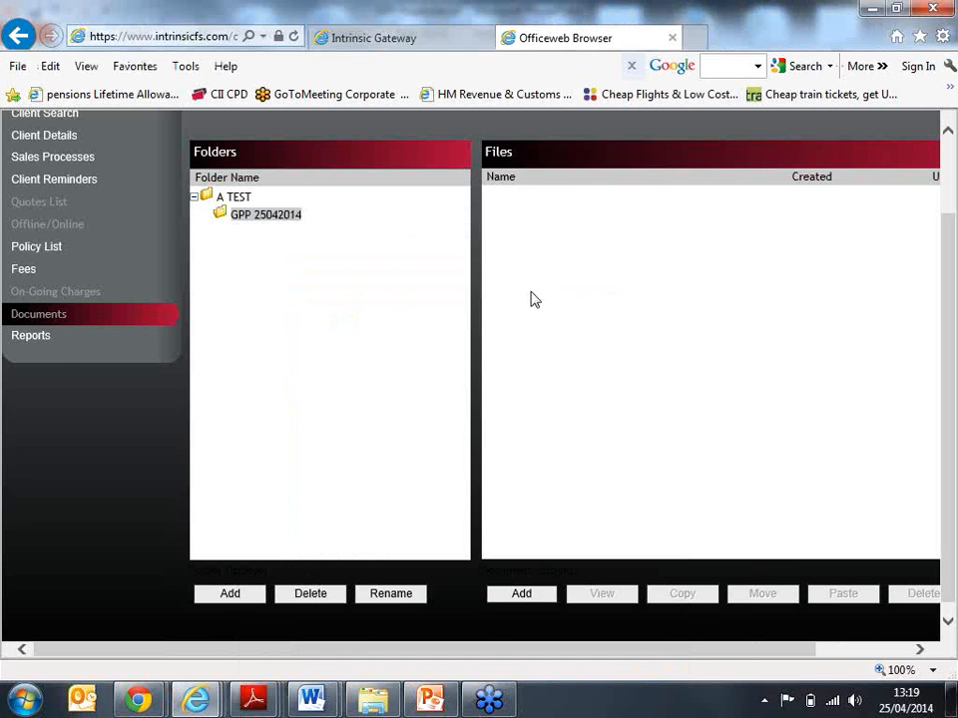
Step: Start a new fee for the client with invoice date 25/04/2014 and reason Recommendation - Wrapper/Product - Initial
{"action": "scroll", "coordinate": [152, 499], "scroll_direction": "up", "scroll_amount": 1}
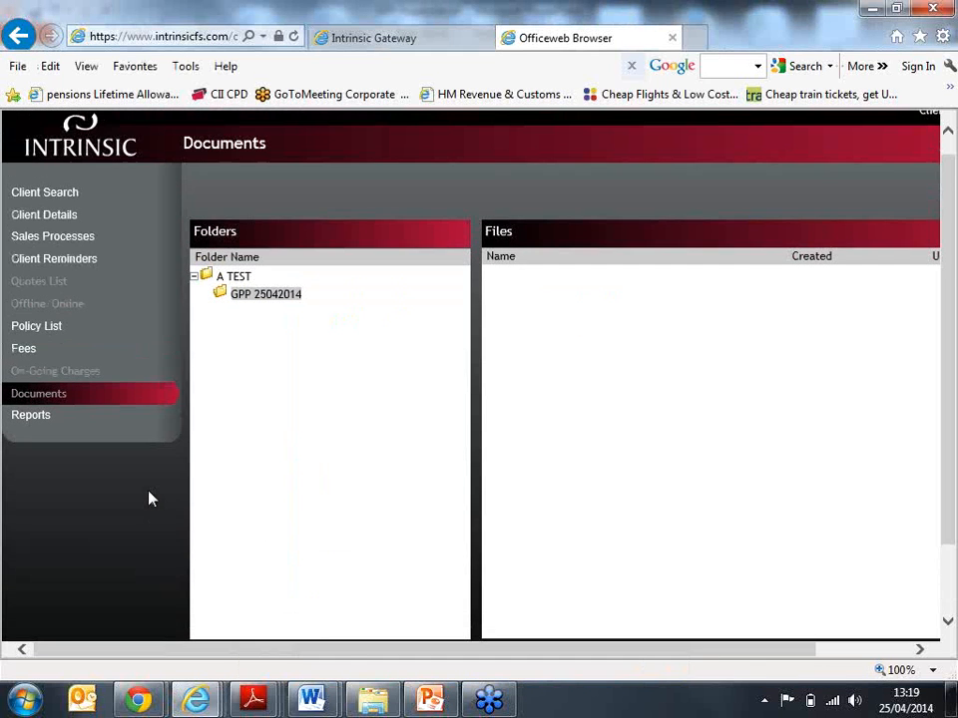
{"action": "left_click", "coordinate": [23, 351]}
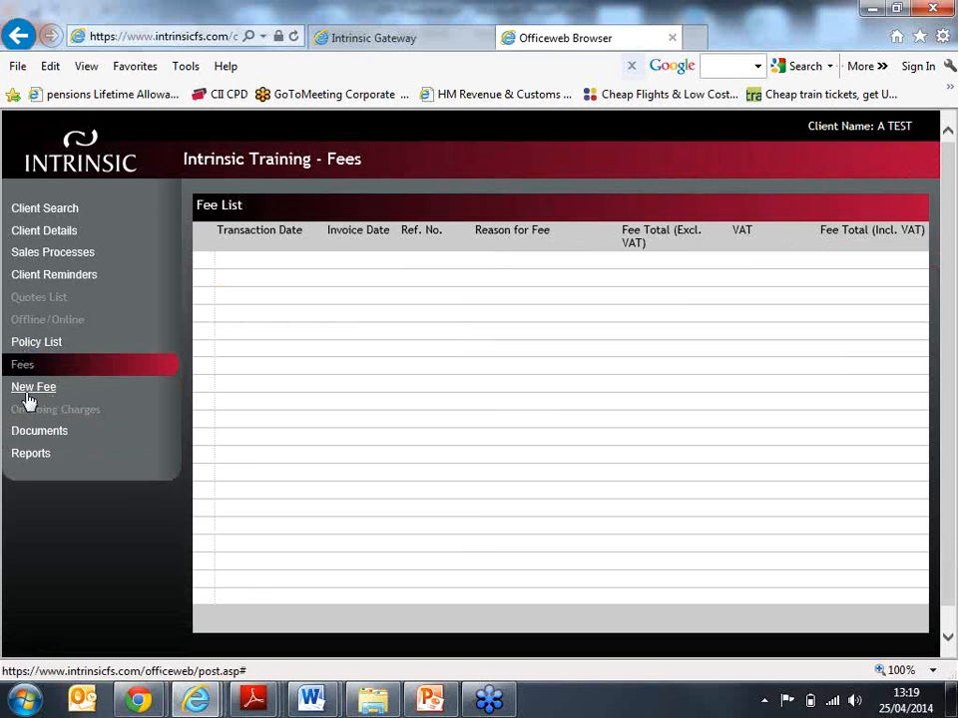
{"action": "left_click", "coordinate": [30, 389]}
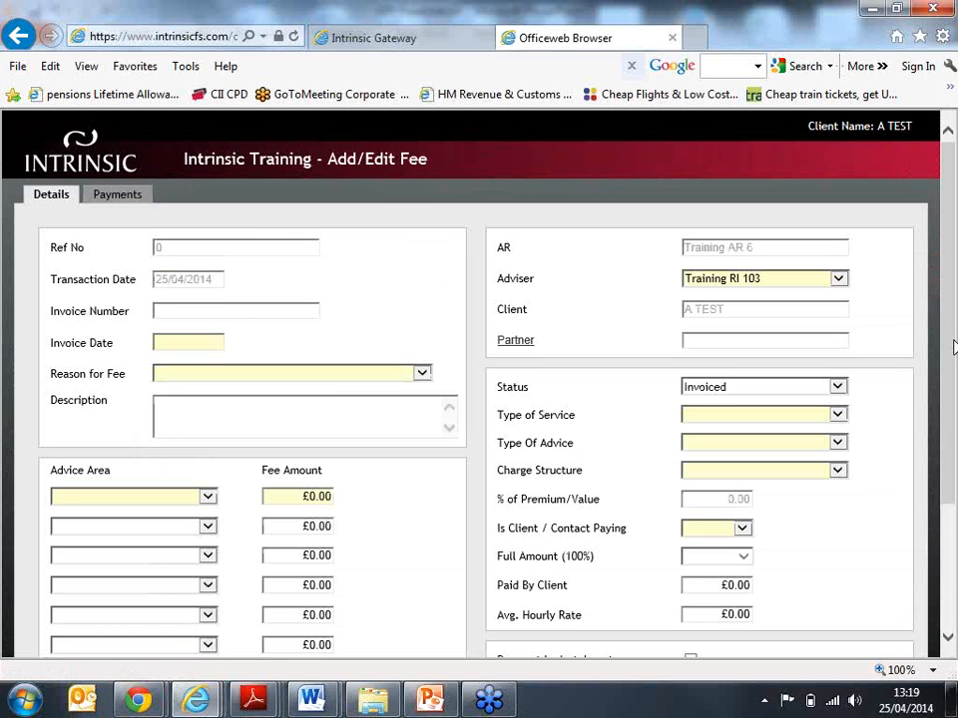
{"action": "left_click_drag", "start_coordinate": [954, 349], "coordinate": [953, 361]}
{"action": "left_click", "coordinate": [163, 326]}
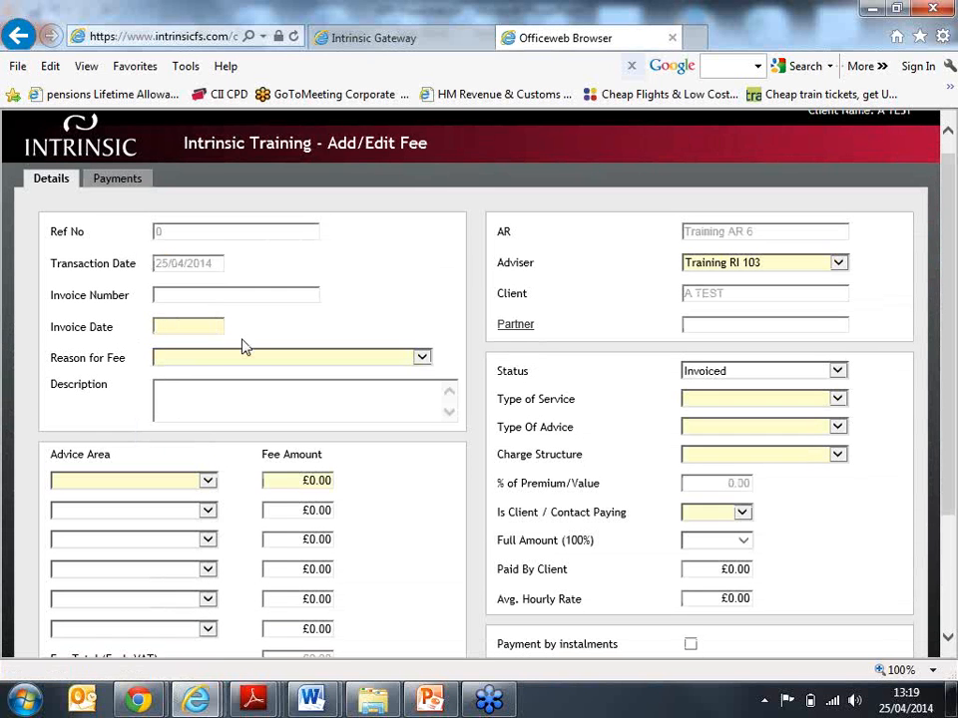
{"action": "type", "text": "25/04/2014"}
{"action": "left_click", "coordinate": [289, 357]}
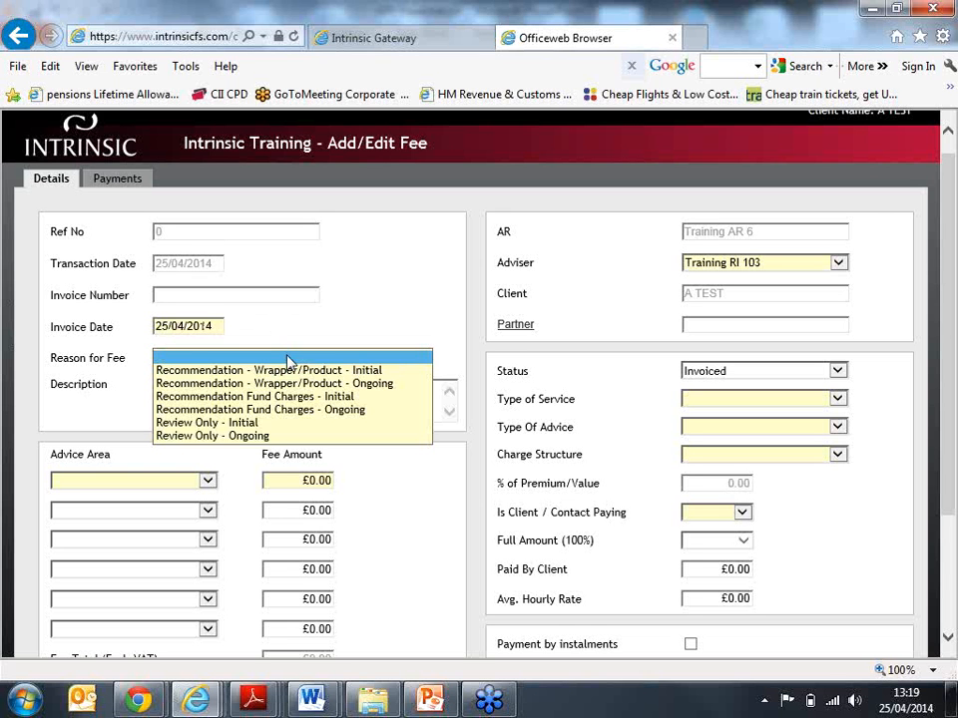
{"action": "left_click", "coordinate": [291, 371]}
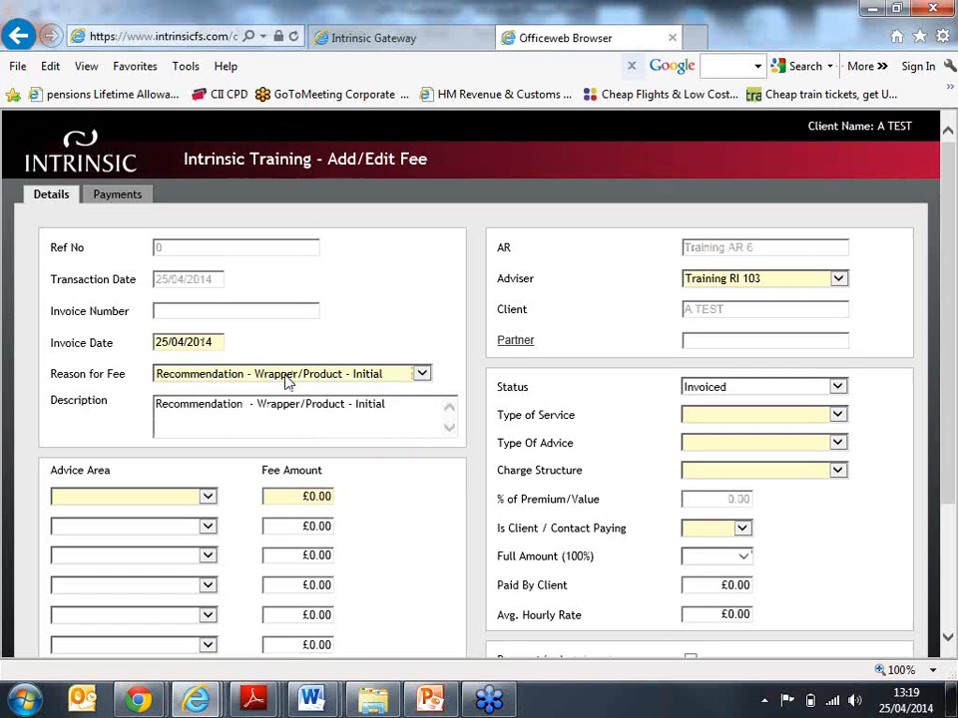
Step: Enter a £100 fee for the Pension and Annuity advice area and set the VAT to Exempt
{"action": "left_click", "coordinate": [163, 499]}
{"action": "left_click", "coordinate": [150, 576]}
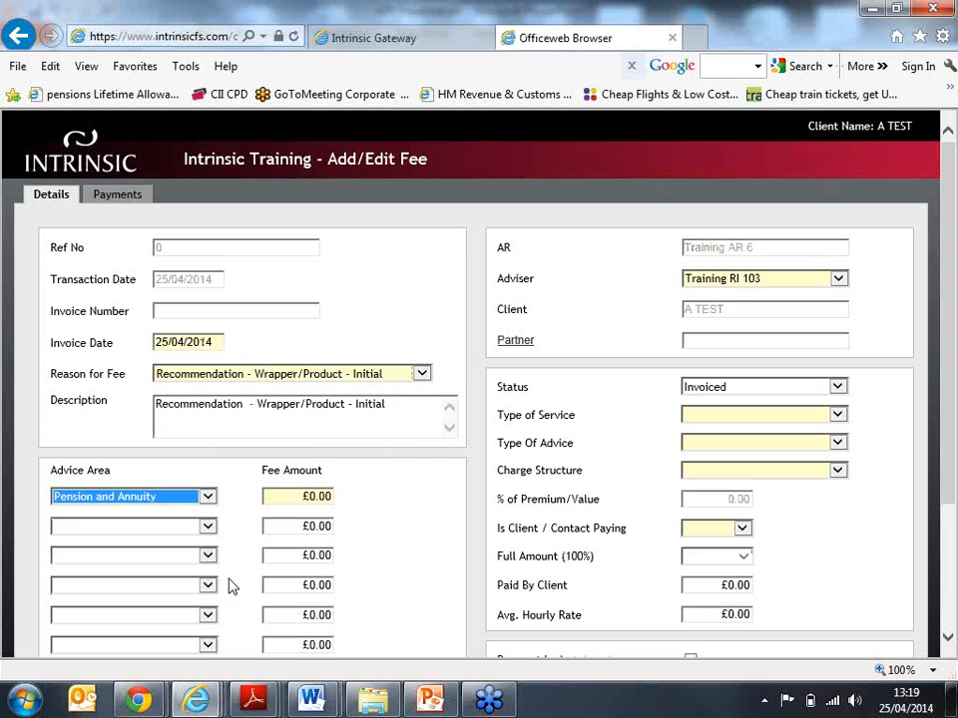
{"action": "key", "text": "Tab"}
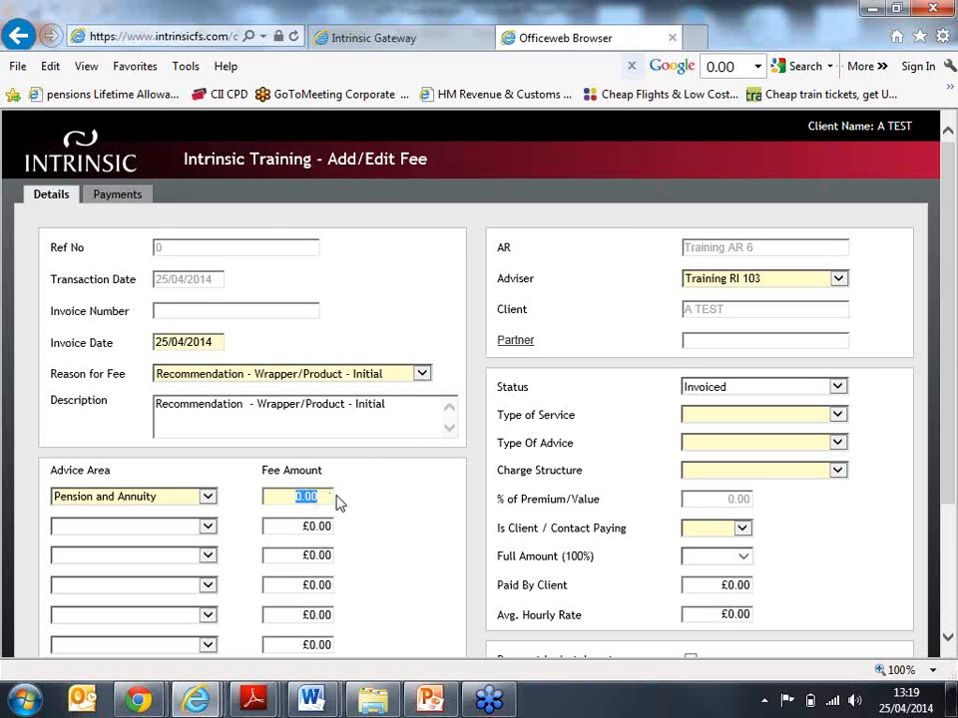
{"action": "type", "text": "100"}
{"action": "left_click", "coordinate": [449, 477]}
{"action": "scroll", "coordinate": [408, 515], "scroll_direction": "down", "scroll_amount": 3}
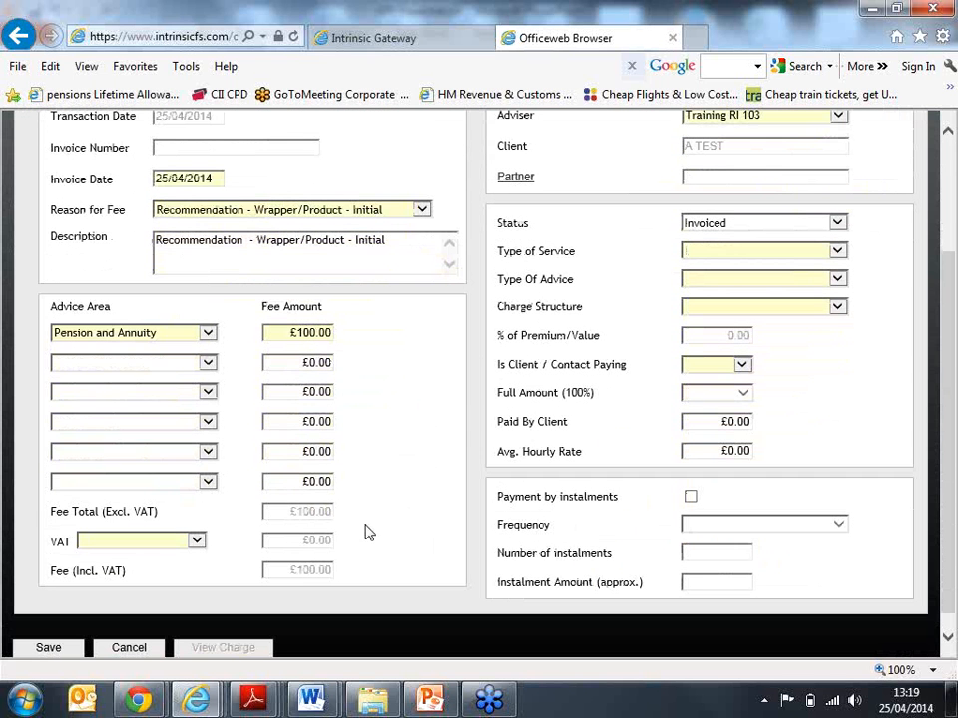
{"action": "left_click", "coordinate": [173, 547]}
{"action": "left_click", "coordinate": [175, 566]}
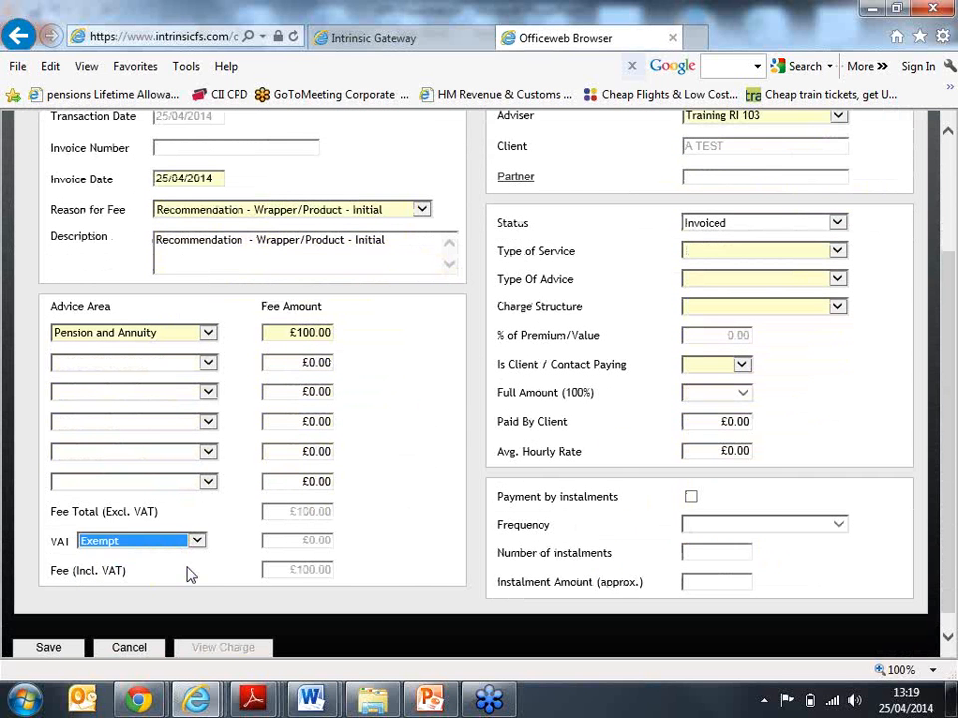
Step: Set the fee's type of service to Initial, type of advice to Independent and charge structure to Fixed Amount
{"action": "scroll", "coordinate": [496, 522], "scroll_direction": "up", "scroll_amount": 1}
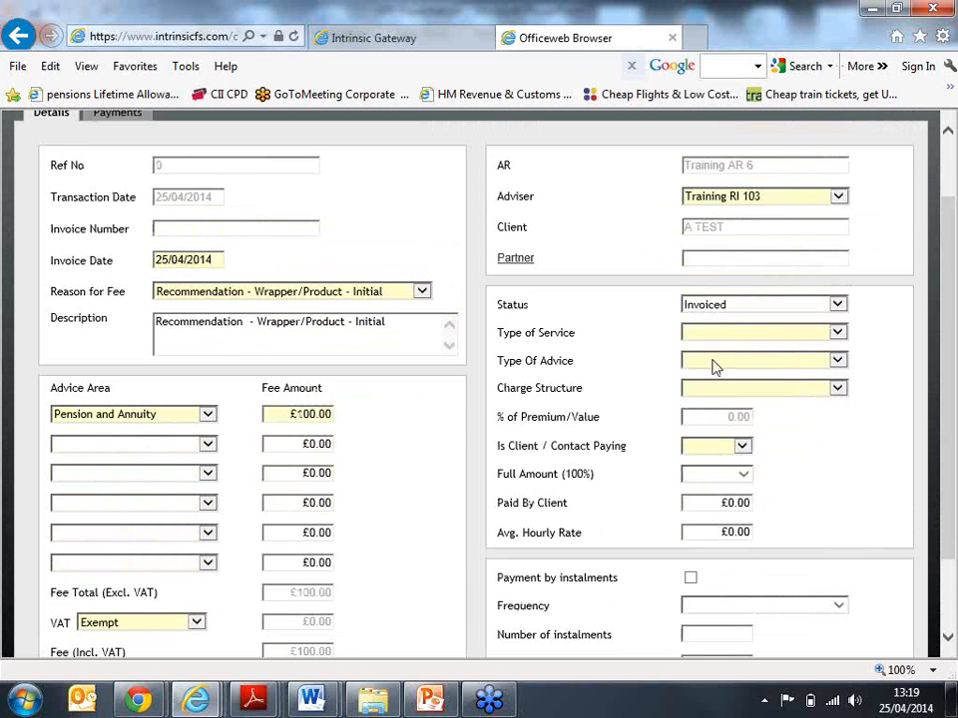
{"action": "left_click", "coordinate": [729, 336]}
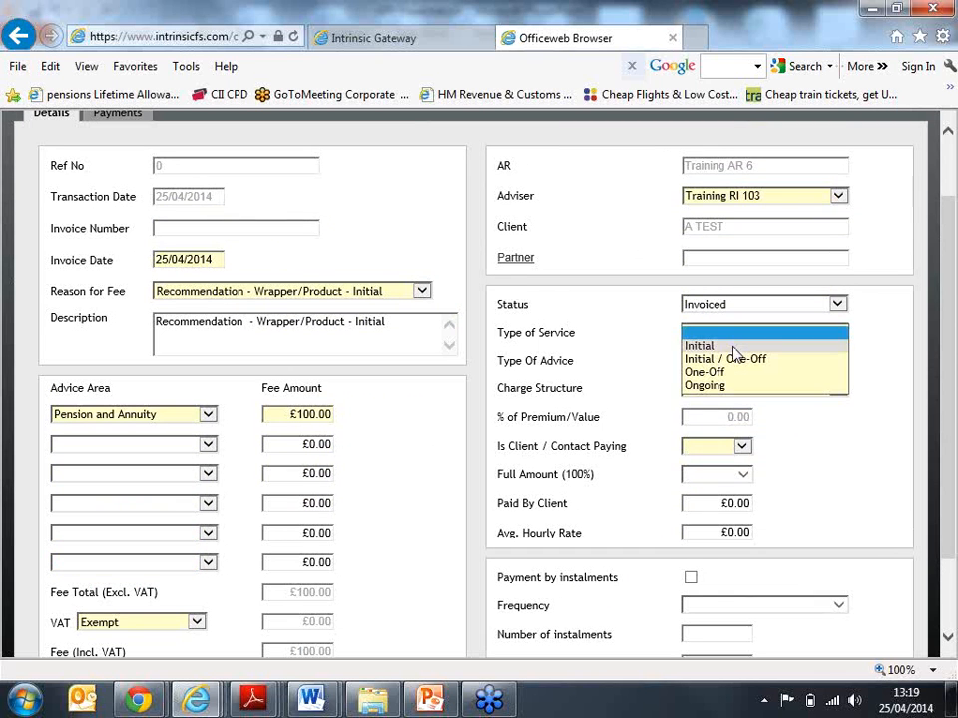
{"action": "left_click", "coordinate": [734, 349]}
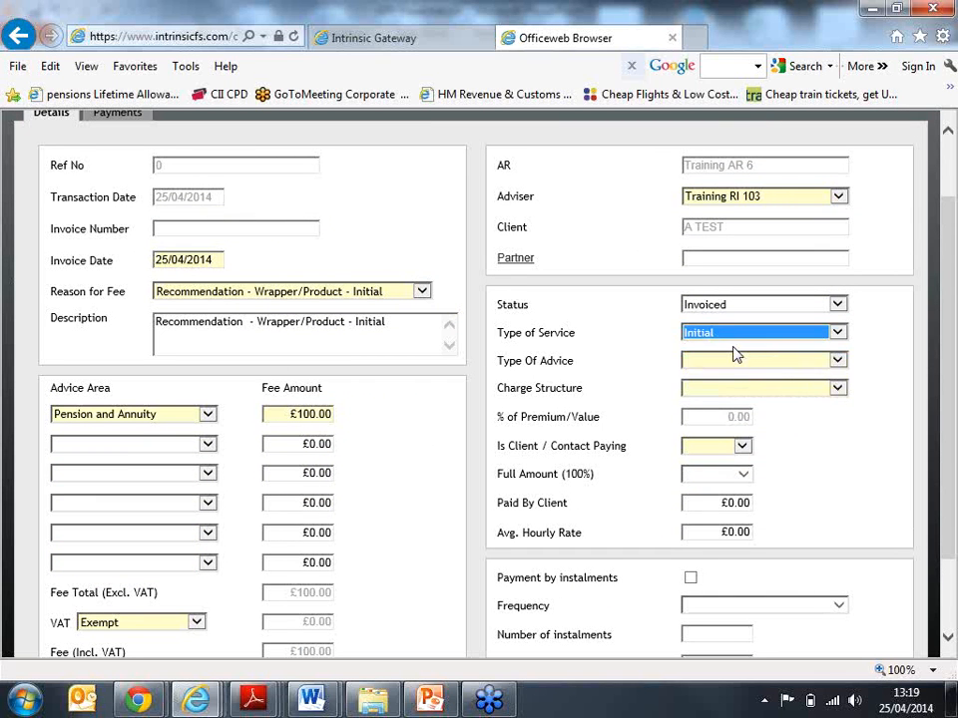
{"action": "left_click", "coordinate": [734, 361]}
{"action": "left_click", "coordinate": [735, 375]}
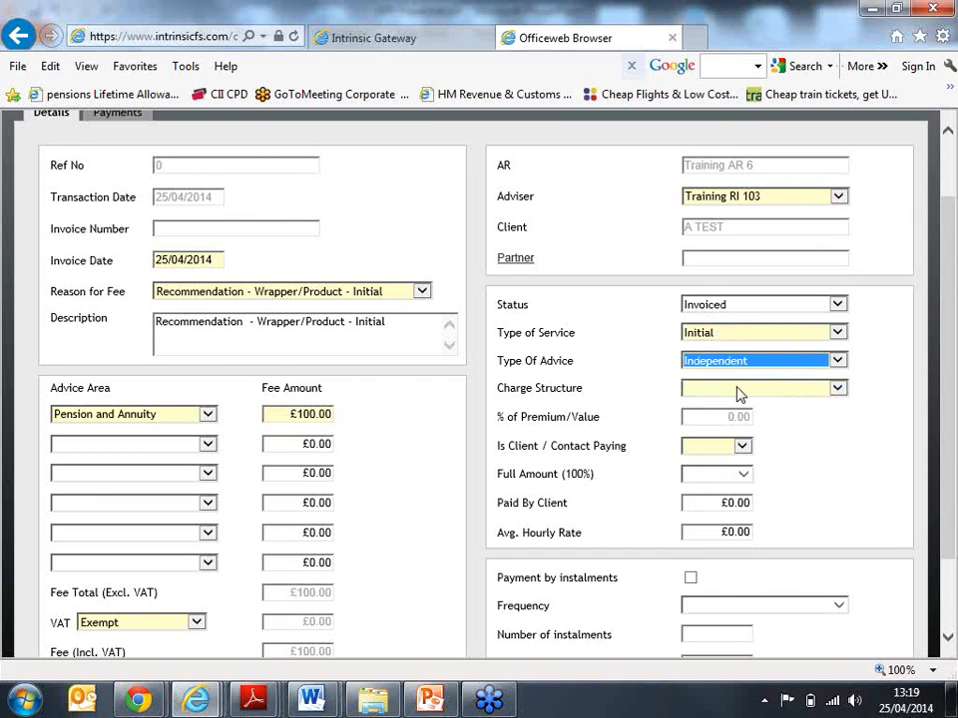
{"action": "left_click", "coordinate": [737, 391]}
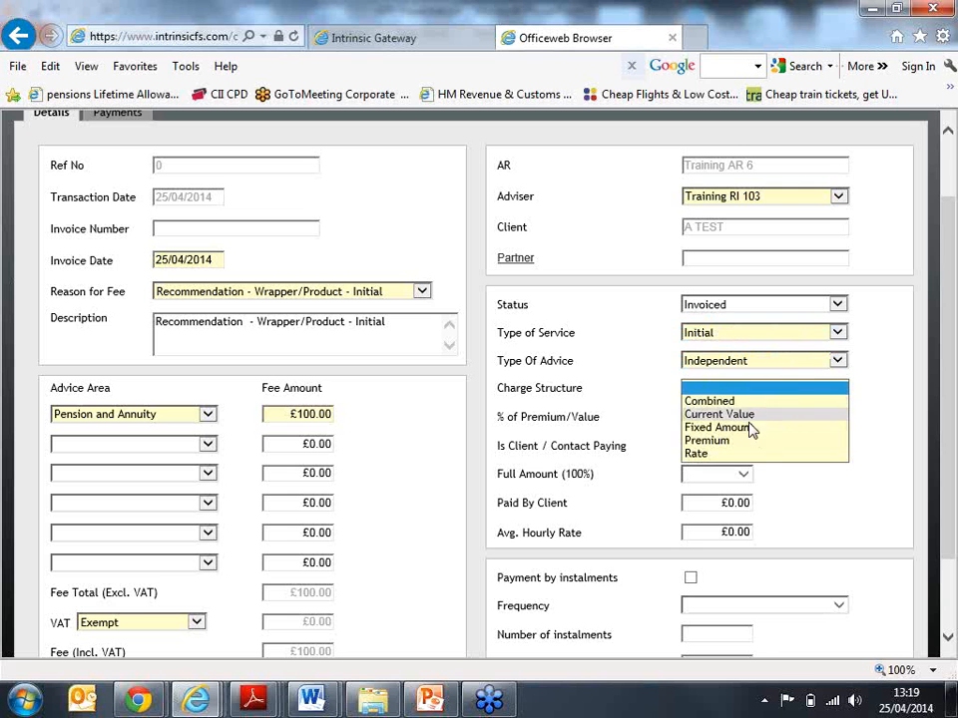
{"action": "left_click", "coordinate": [748, 428]}
Step: Specify that the client is paying the fee and save it
{"action": "left_click", "coordinate": [740, 446]}
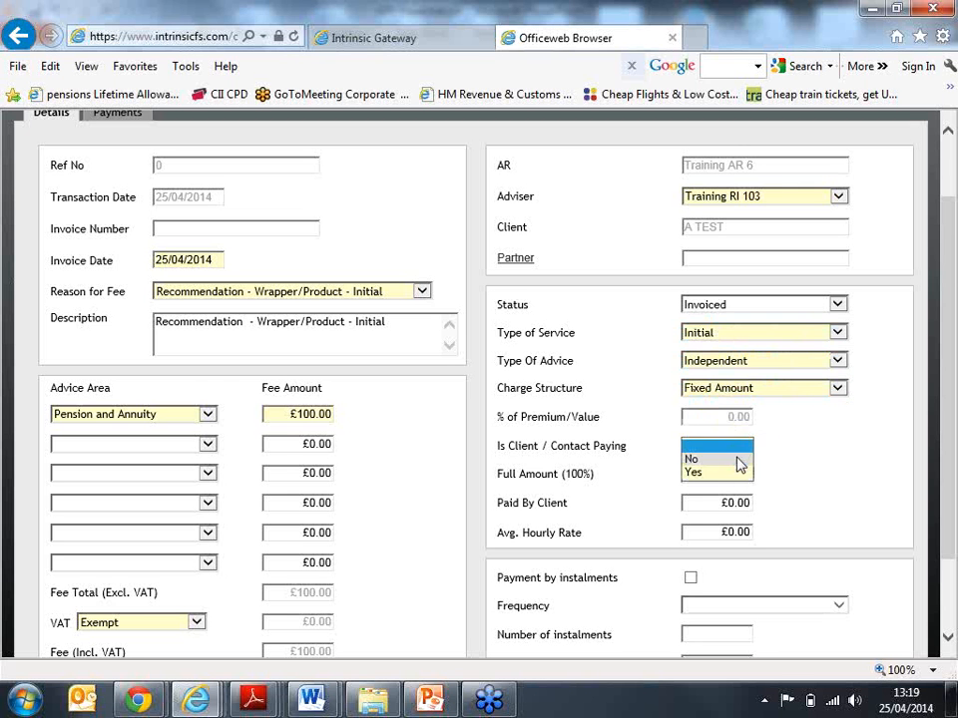
{"action": "left_click", "coordinate": [741, 472]}
{"action": "left_click", "coordinate": [816, 472]}
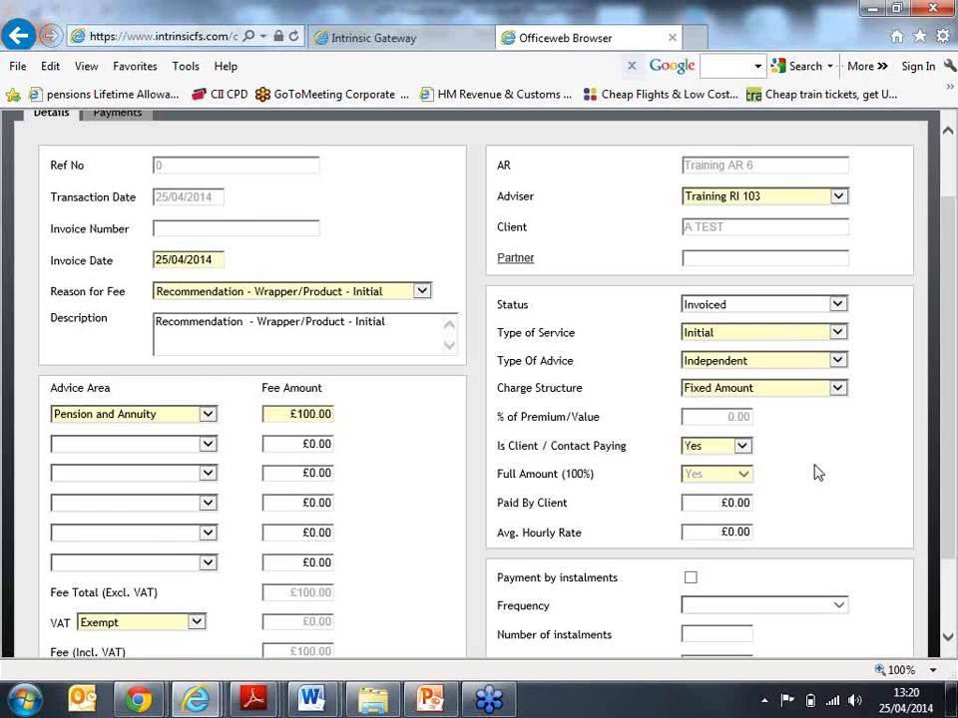
{"action": "scroll", "coordinate": [816, 473], "scroll_direction": "down", "scroll_amount": 3}
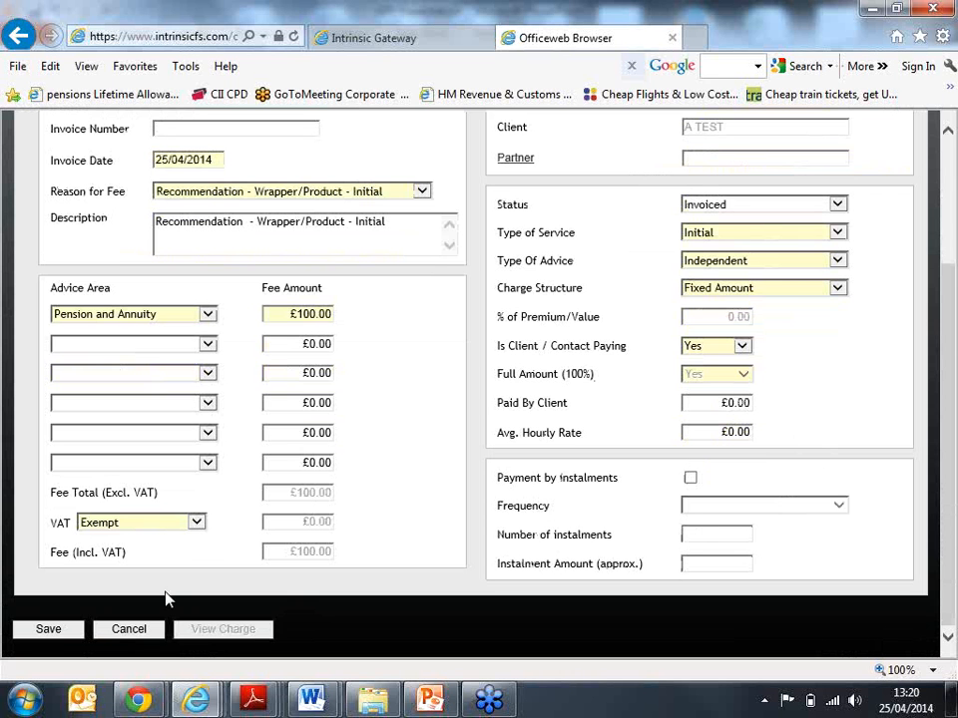
{"action": "left_click", "coordinate": [48, 630]}
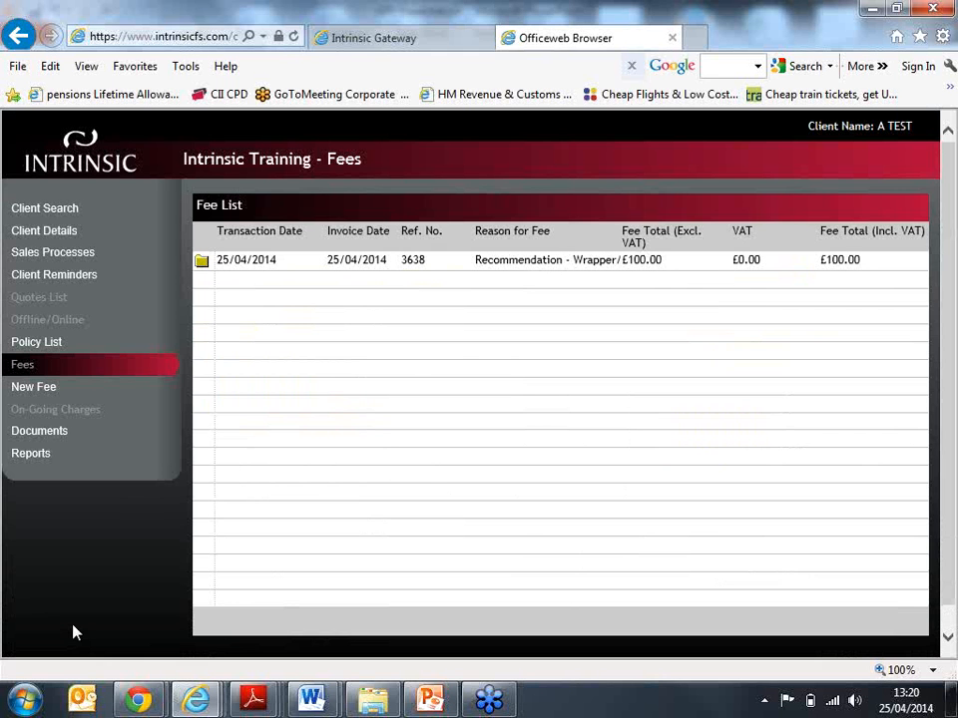
Step: Switch to the IWM Extranet and read the GPP - Existing Schemes guidance for corporate business, including advising employees and commission for new joiners
{"action": "mouse_move", "coordinate": [135, 703]}
{"action": "mouse_move", "coordinate": [200, 703]}
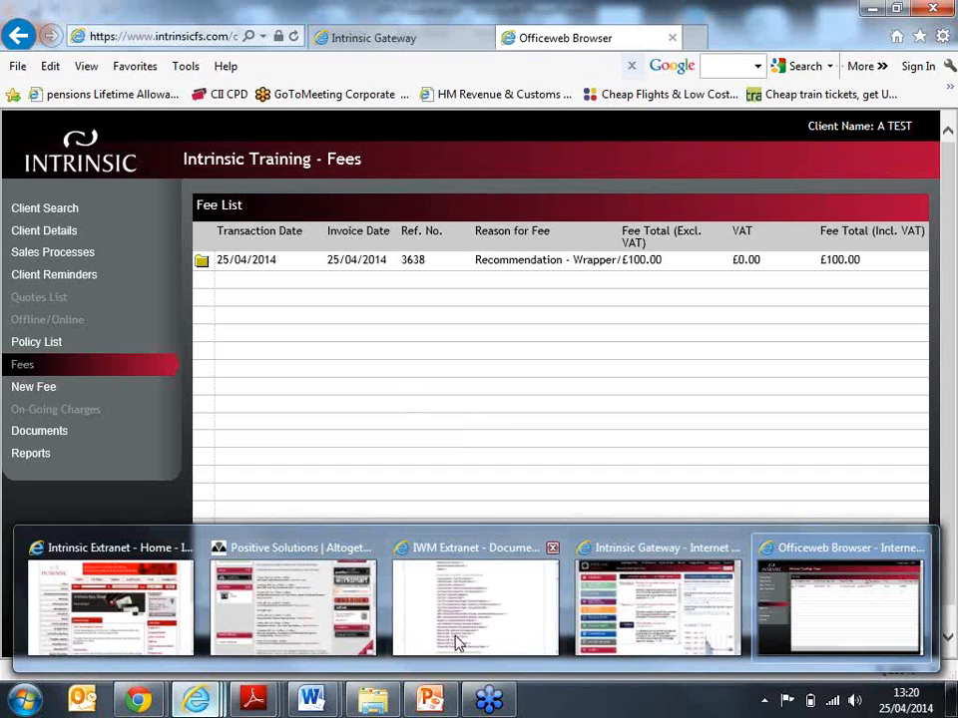
{"action": "left_click", "coordinate": [509, 629]}
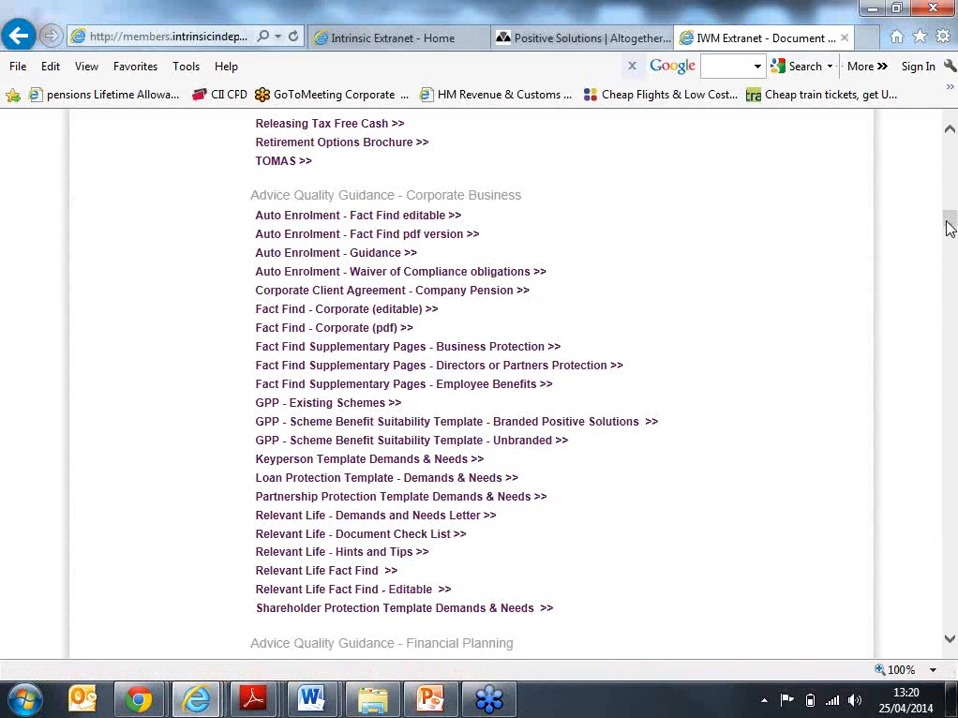
{"action": "scroll", "coordinate": [947, 213], "scroll_direction": "up", "scroll_amount": 3}
{"action": "left_click_drag", "start_coordinate": [951, 213], "coordinate": [951, 149]}
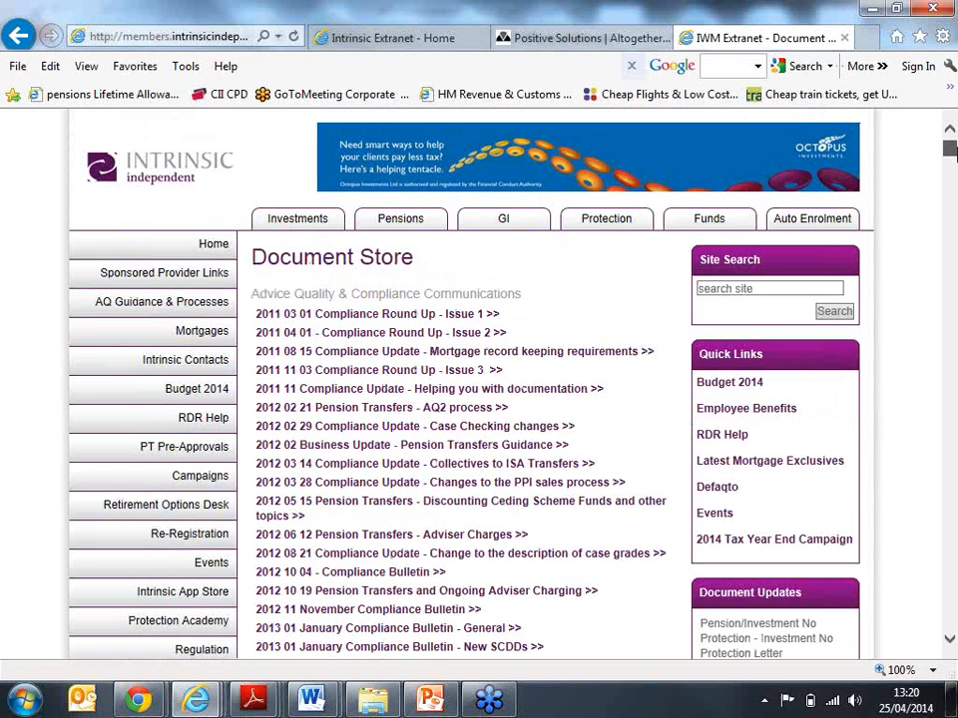
{"action": "mouse_move", "coordinate": [198, 317]}
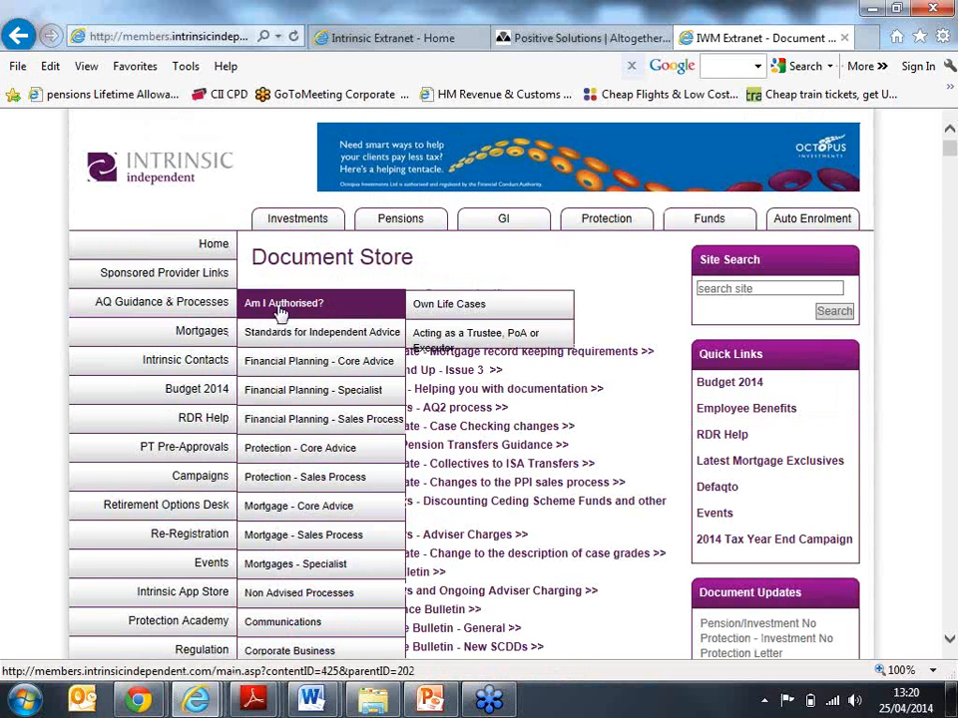
{"action": "mouse_move", "coordinate": [359, 451]}
{"action": "scroll", "coordinate": [361, 459], "scroll_direction": "down", "scroll_amount": 1}
{"action": "scroll", "coordinate": [361, 459], "scroll_direction": "down", "scroll_amount": 1}
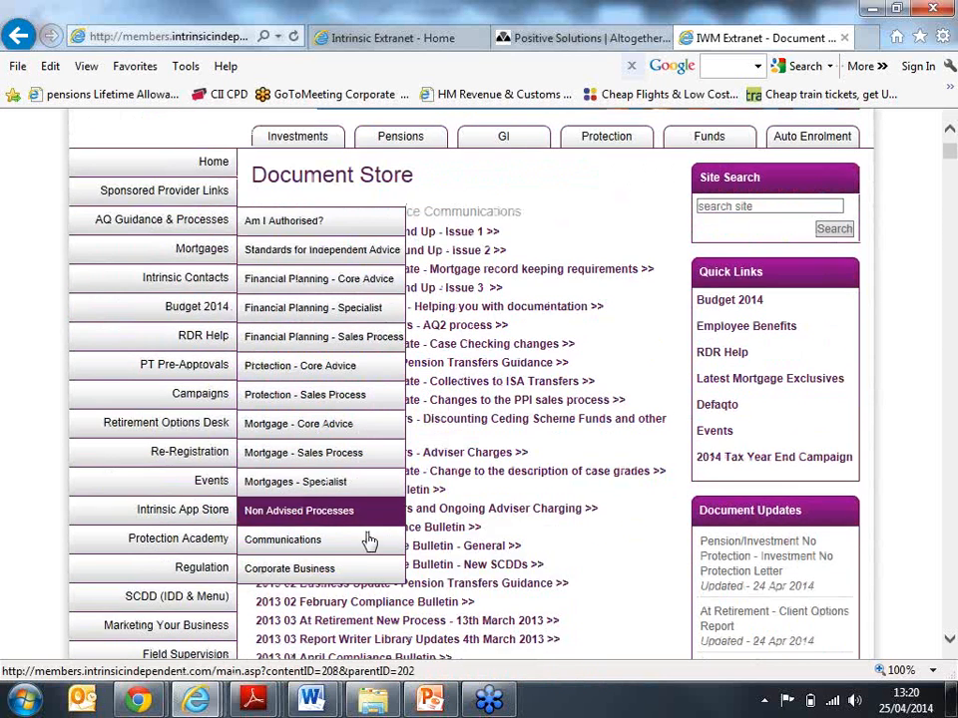
{"action": "mouse_move", "coordinate": [369, 577]}
{"action": "mouse_move", "coordinate": [499, 602]}
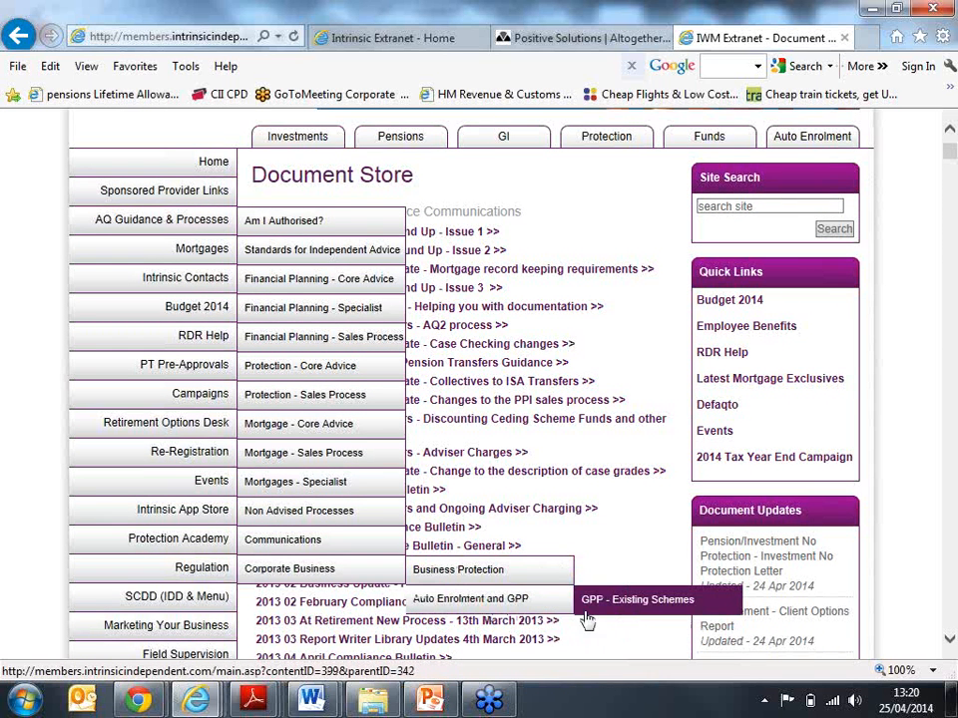
{"action": "left_click", "coordinate": [635, 616]}
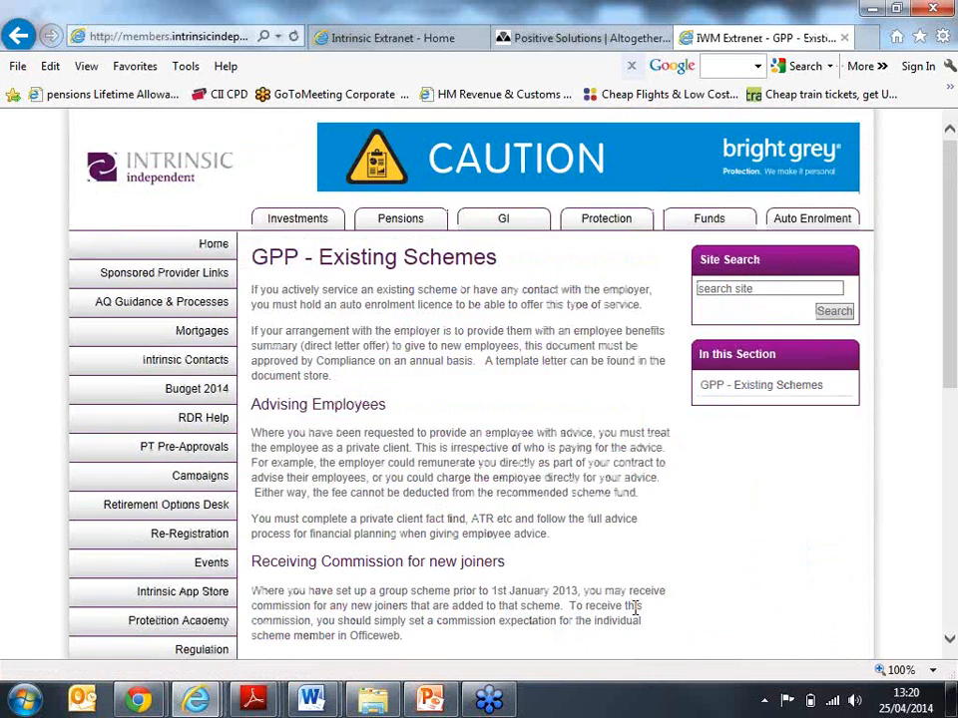
{"action": "scroll", "coordinate": [640, 609], "scroll_direction": "down", "scroll_amount": 1}
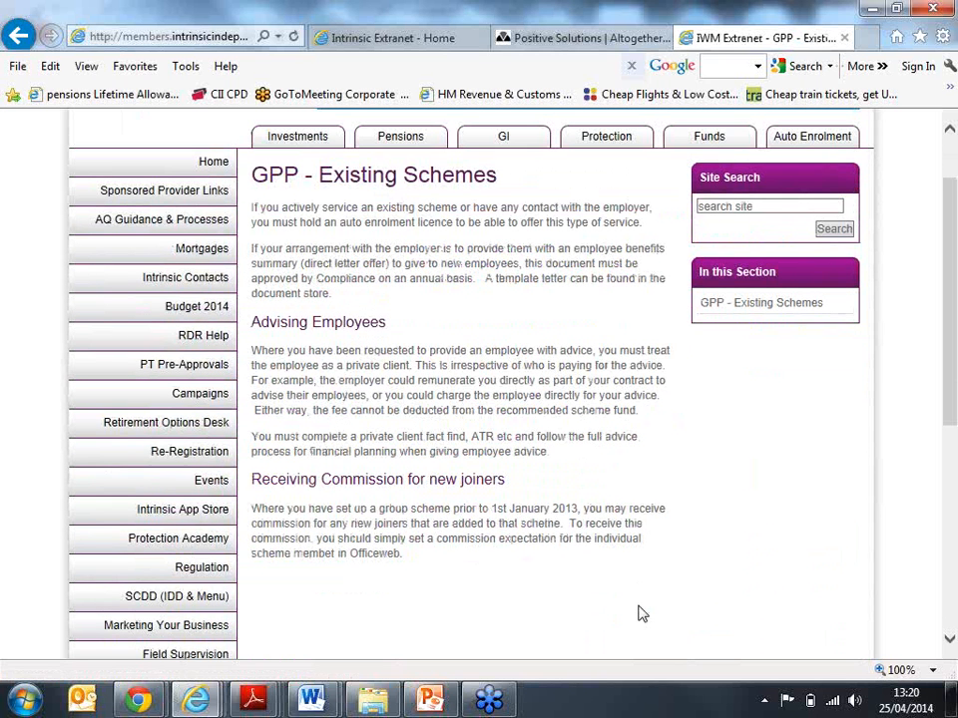
{"action": "scroll", "coordinate": [642, 614], "scroll_direction": "down", "scroll_amount": 1}
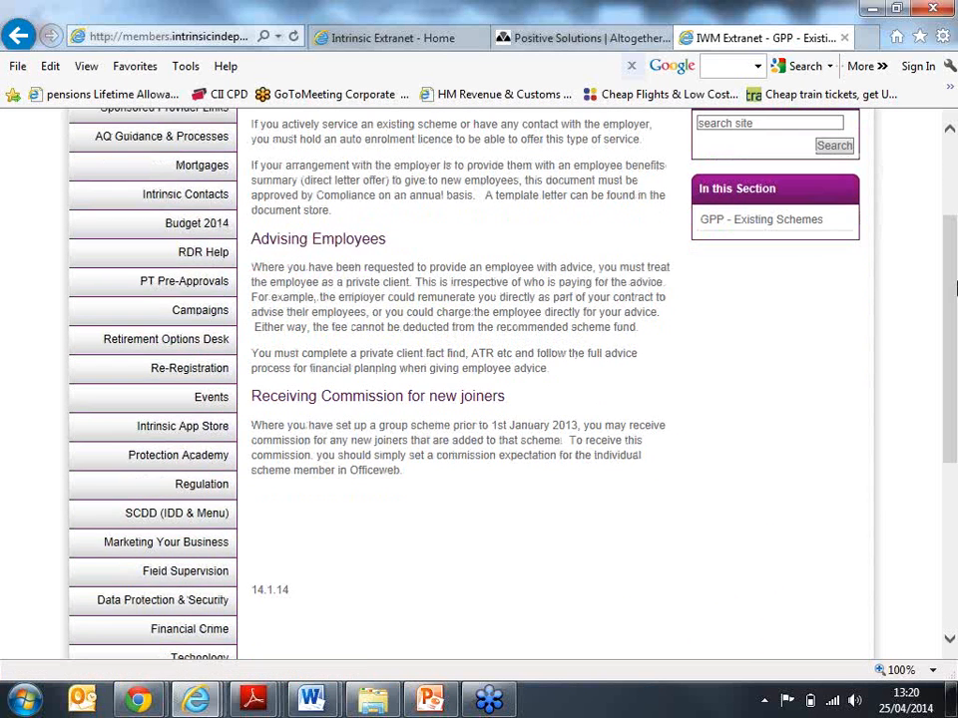
Step: Go to the Document Store and examine the GPP templates listed in the Corporate Business advice quality guidance
{"action": "left_click_drag", "start_coordinate": [949, 299], "coordinate": [937, 389]}
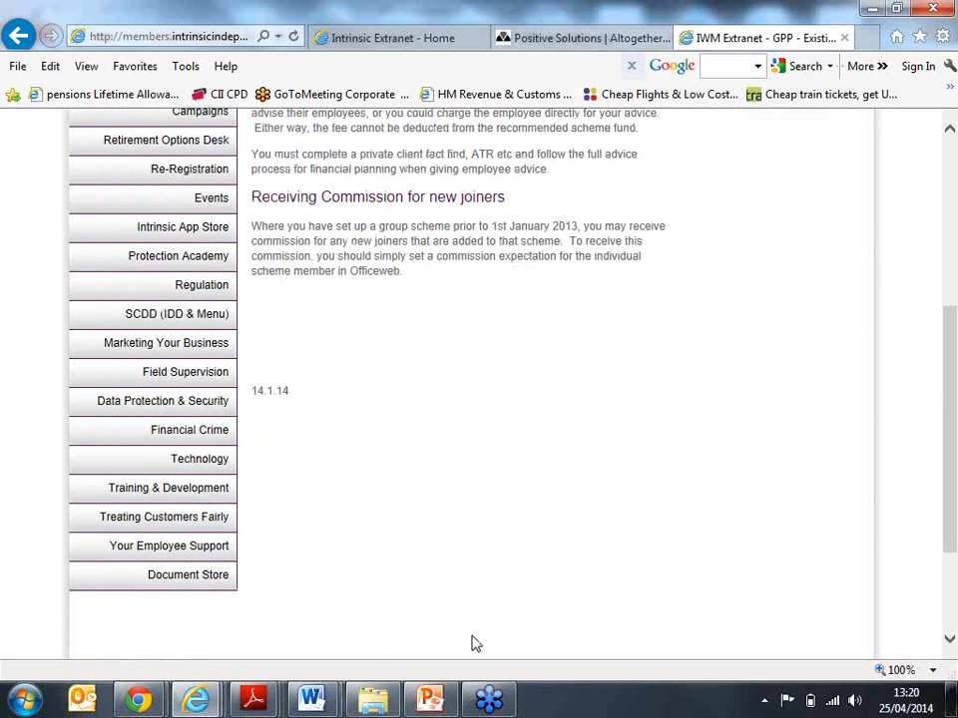
{"action": "left_click", "coordinate": [219, 580]}
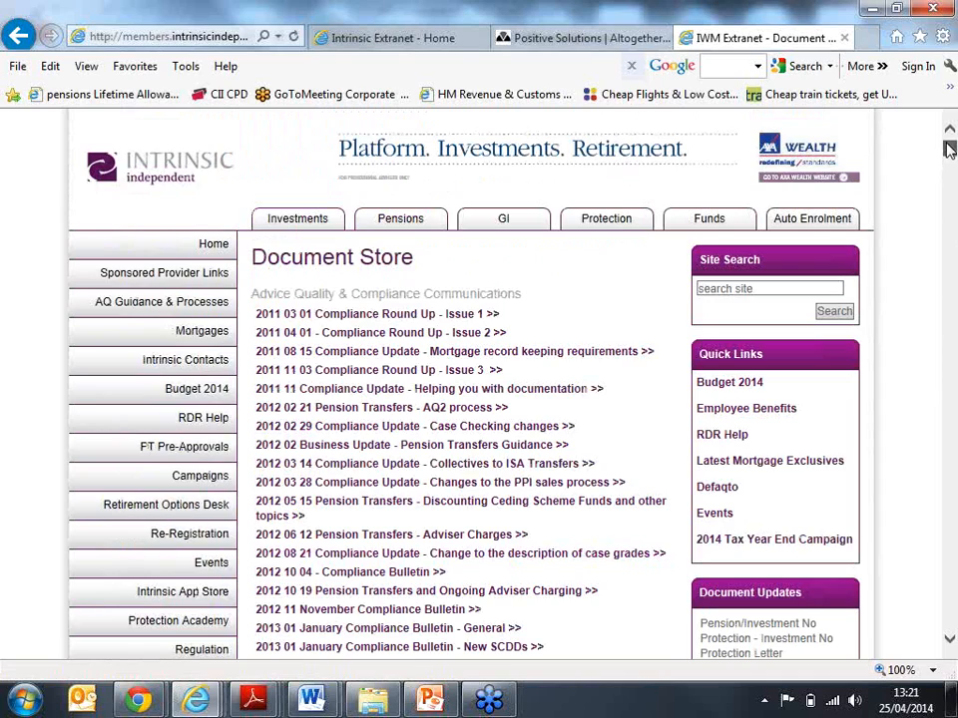
{"action": "left_click_drag", "start_coordinate": [948, 148], "coordinate": [952, 216]}
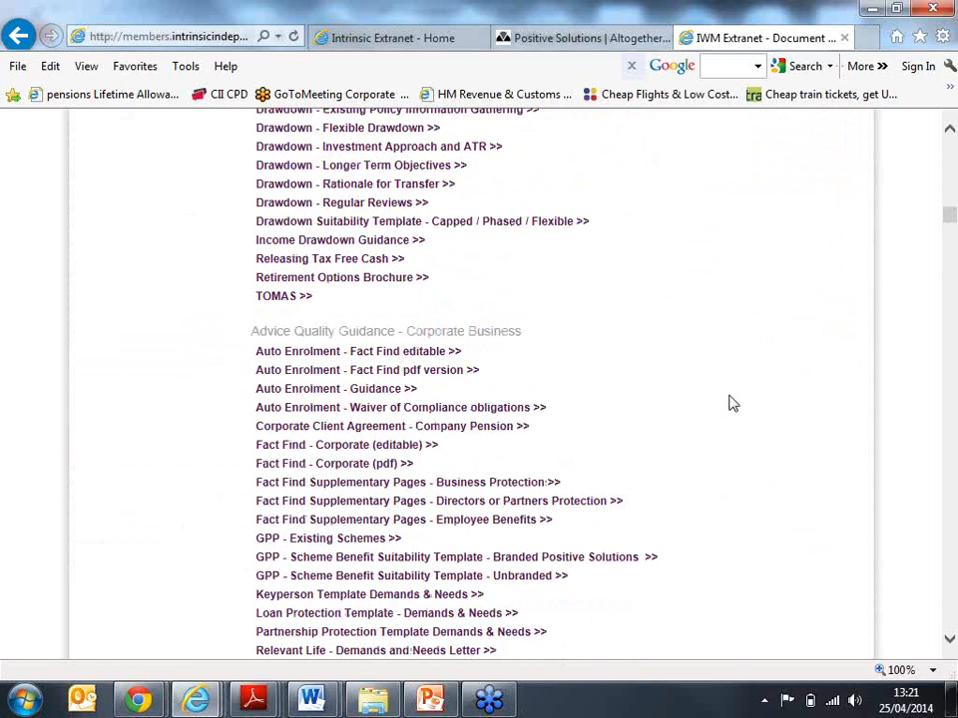
{"action": "scroll", "coordinate": [729, 403], "scroll_direction": "down", "scroll_amount": 1}
{"action": "scroll", "coordinate": [729, 403], "scroll_direction": "down", "scroll_amount": 1}
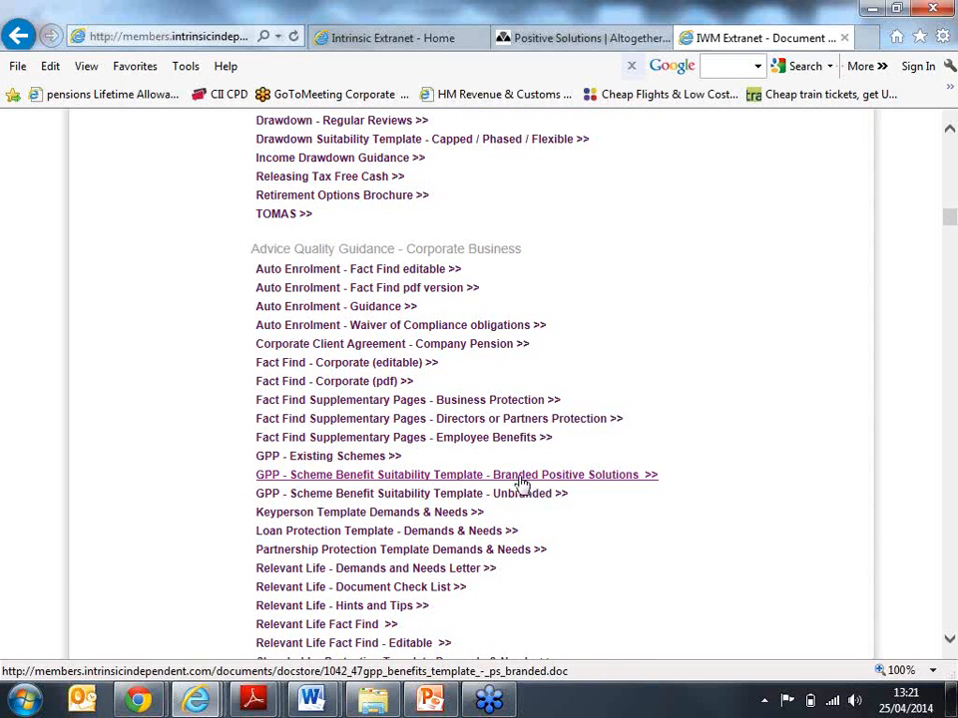